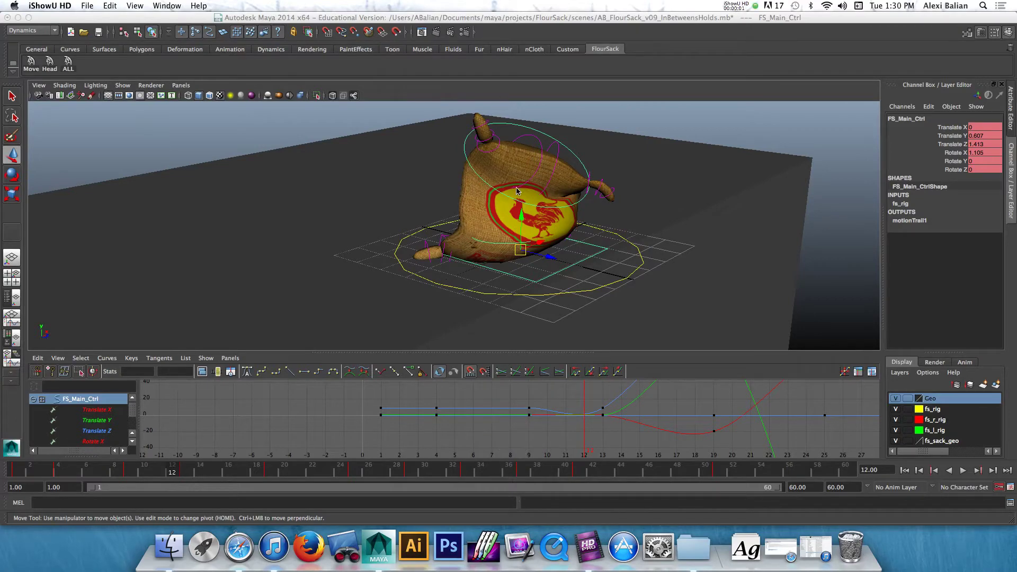
pyautogui.scroll(-5, 522, 254)
pyautogui.scroll(8, 524, 259)
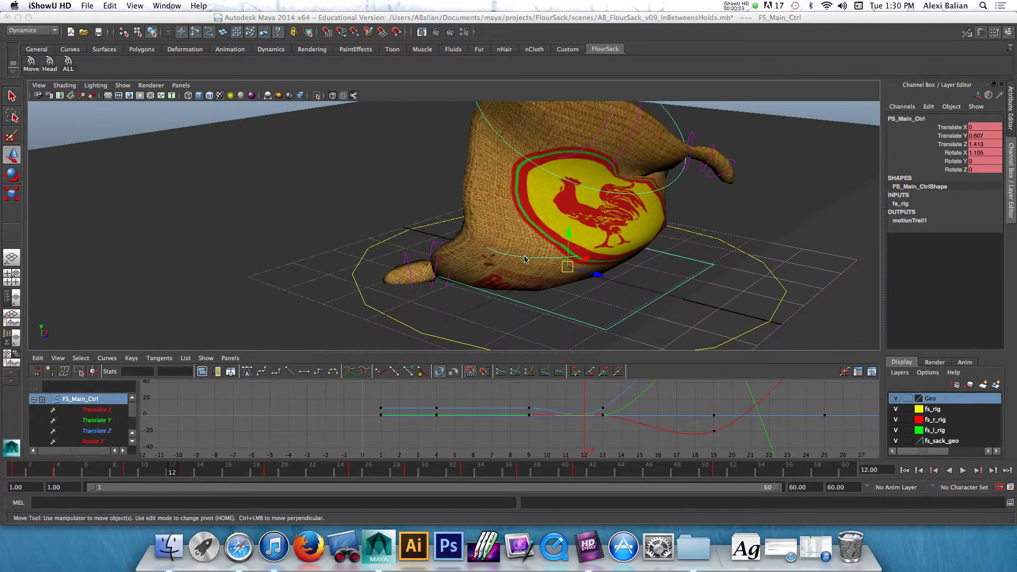
pyautogui.scroll(-5, 524, 259)
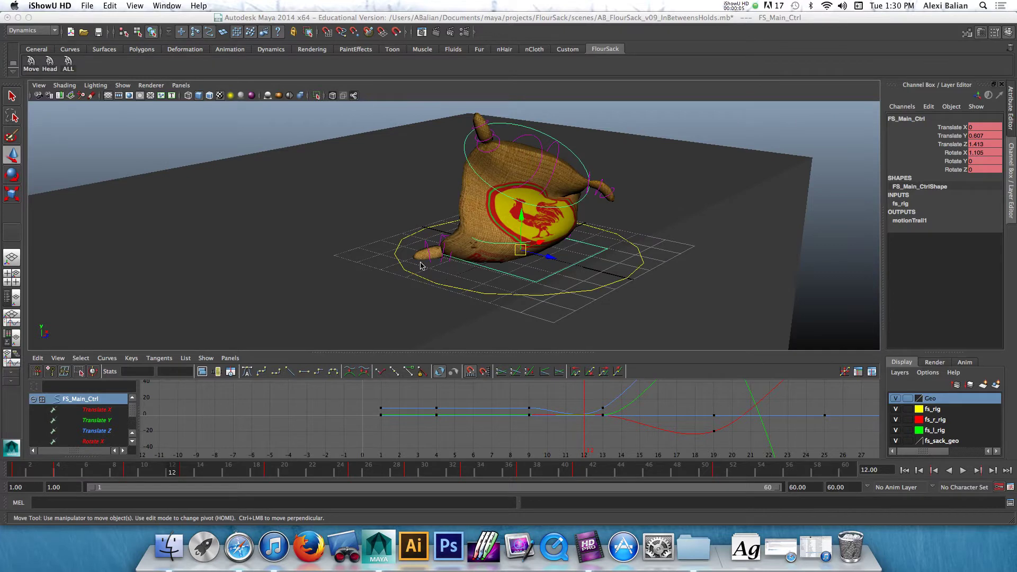
pyautogui.click(58, 470)
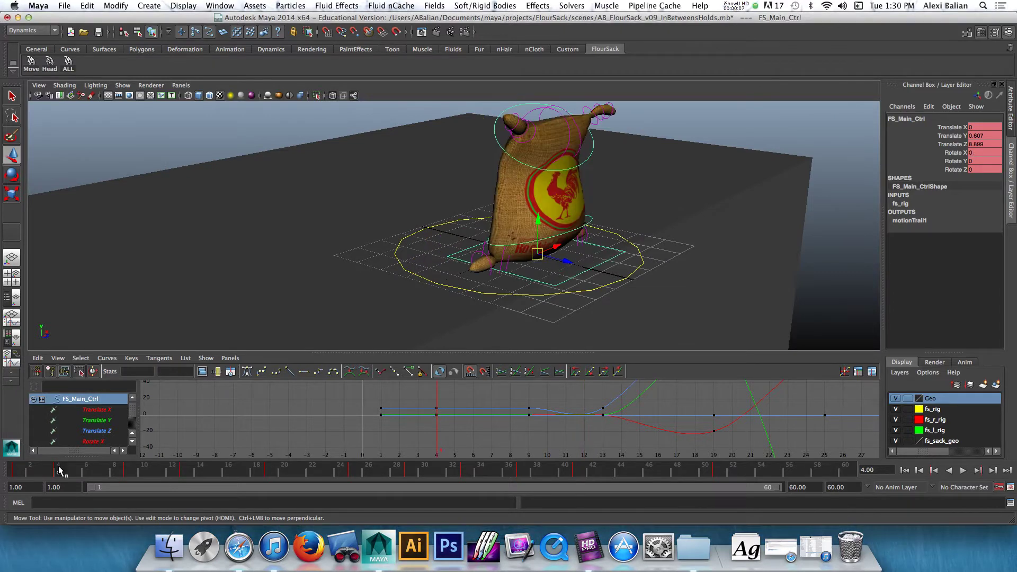
# - Open the recent scene AB_FlourSack_v07_InBetweens.mb
pyautogui.click(64, 5)
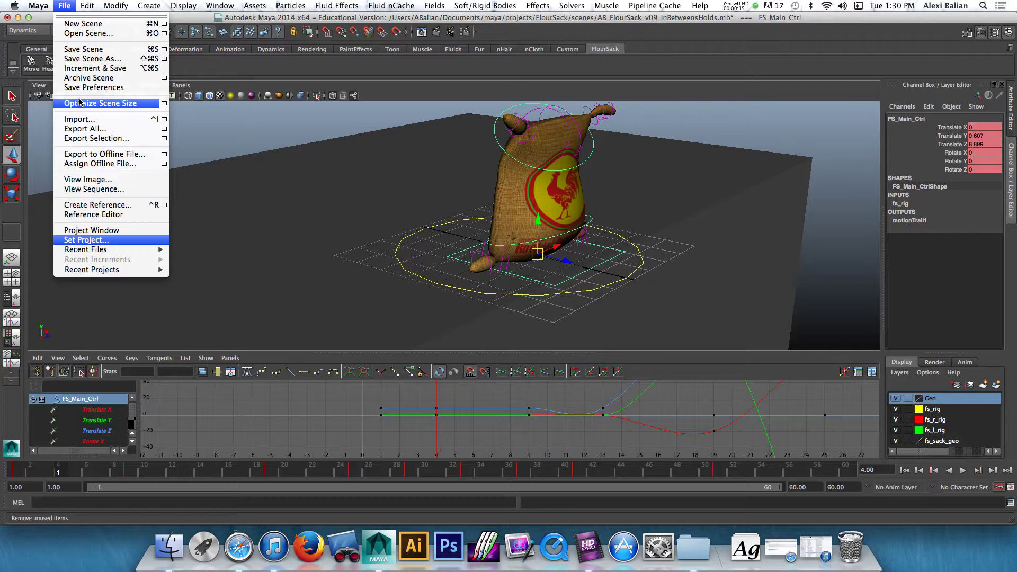
pyautogui.moveTo(86, 250)
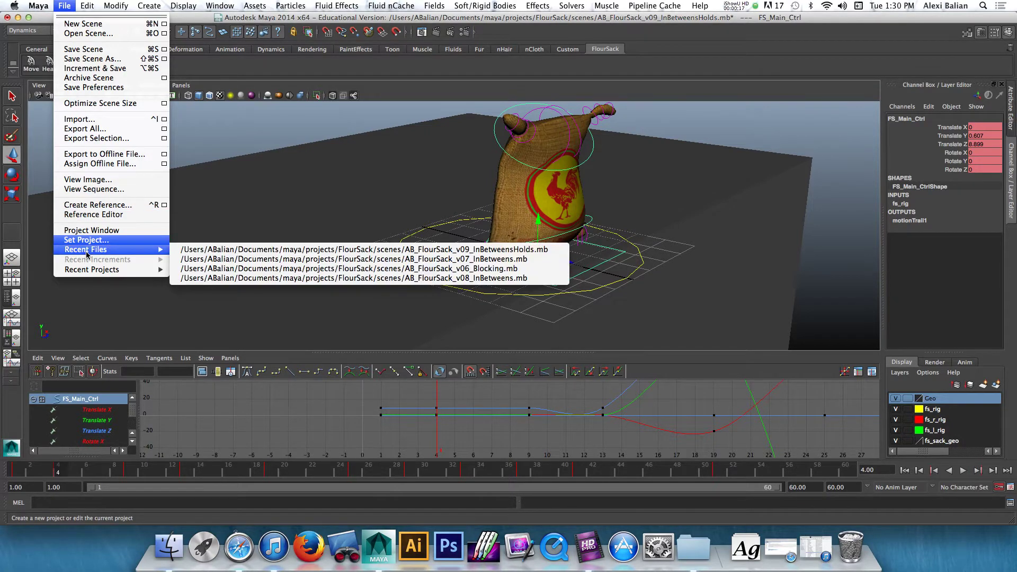
pyautogui.click(271, 260)
pyautogui.click(503, 275)
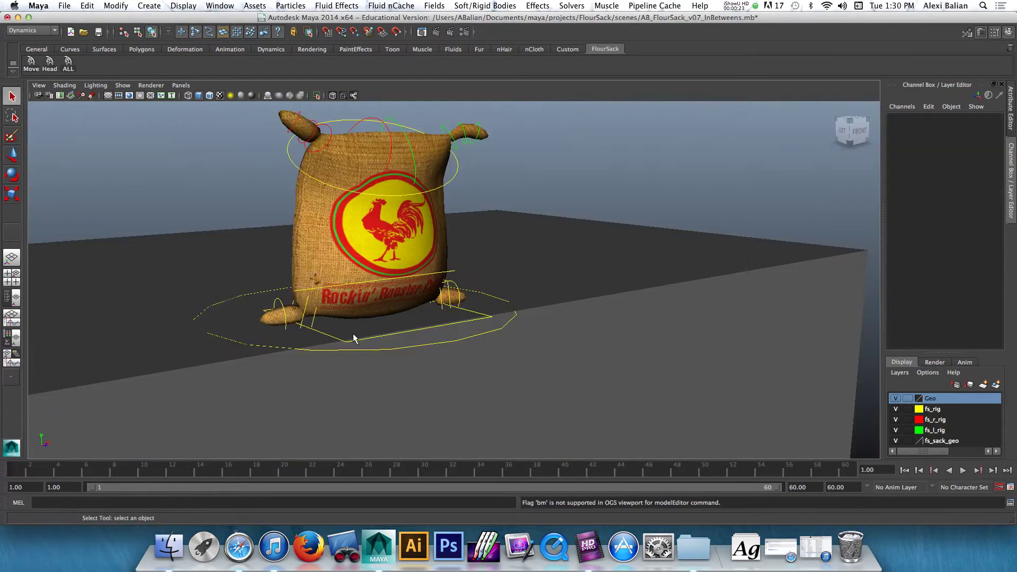
# - Select the sack's main and leg controls with the saved Move selection, and split the view into perspective and Graph Editor panes
pyautogui.click(357, 344)
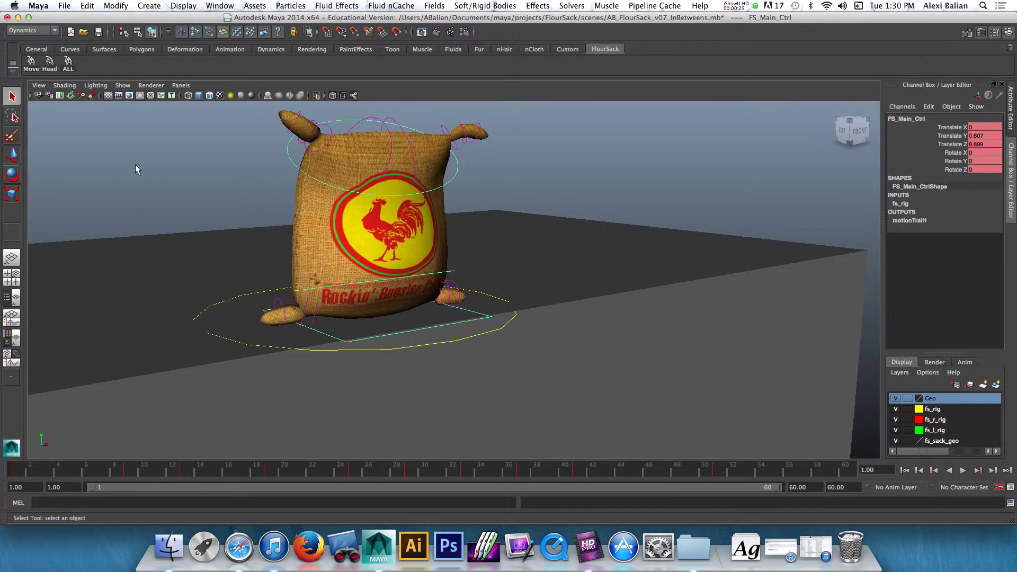
pyautogui.click(30, 62)
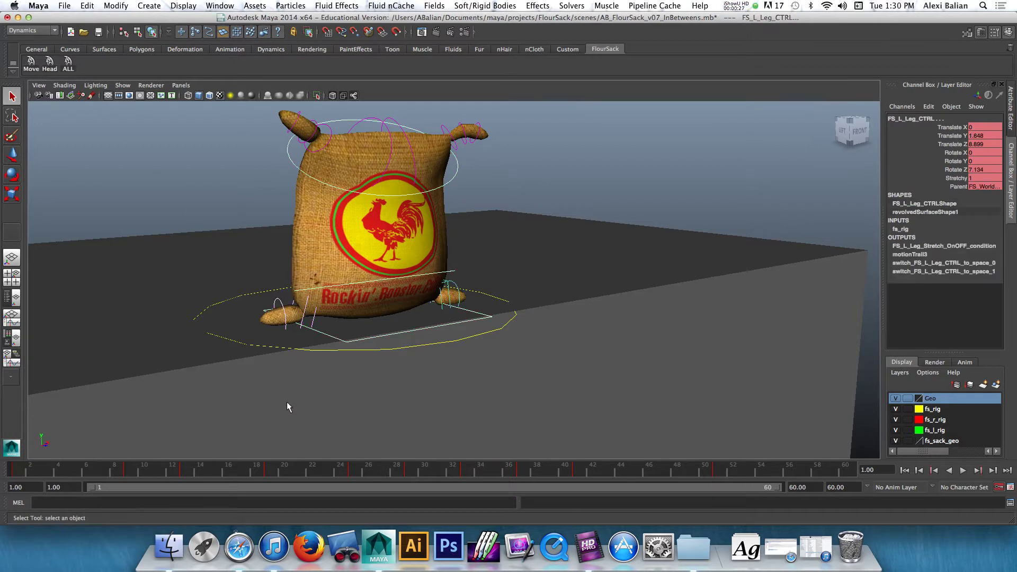
pyautogui.click(181, 85)
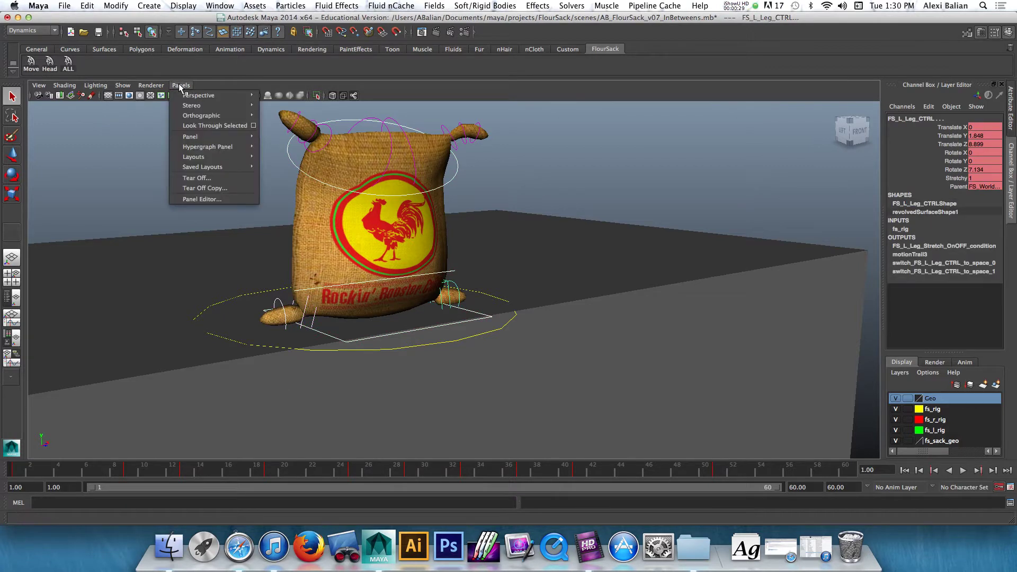
pyautogui.moveTo(181, 140)
pyautogui.moveTo(201, 157)
pyautogui.click(308, 181)
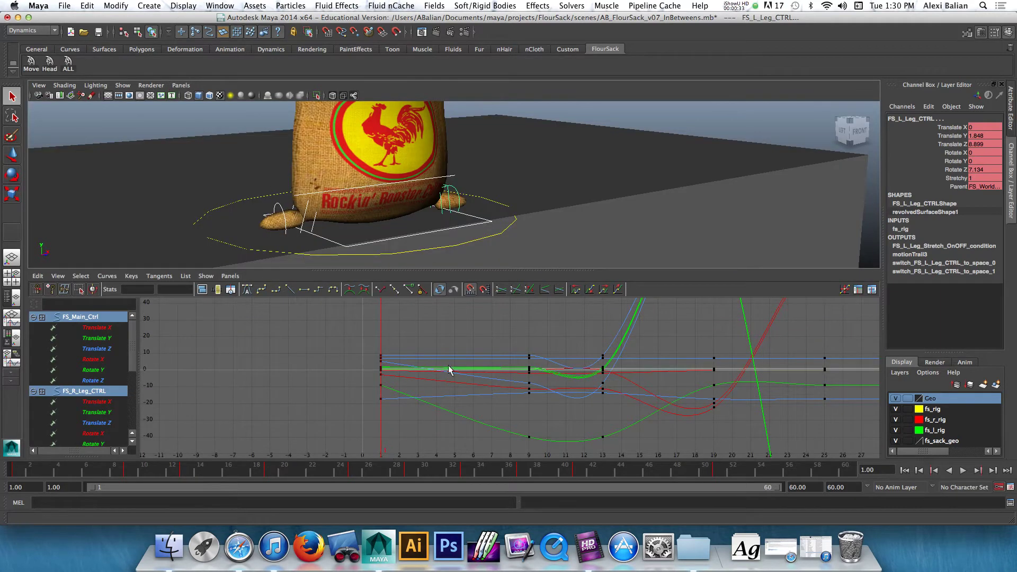
# - Play the animation with the curves around frames 9 to 13 in view, and scrub the timeline to frame 9
pyautogui.keyDown('alt'); pyautogui.moveTo(454, 335); pyautogui.dragTo(345, 354, button='middle'); pyautogui.keyUp('alt')
pyautogui.press('a')
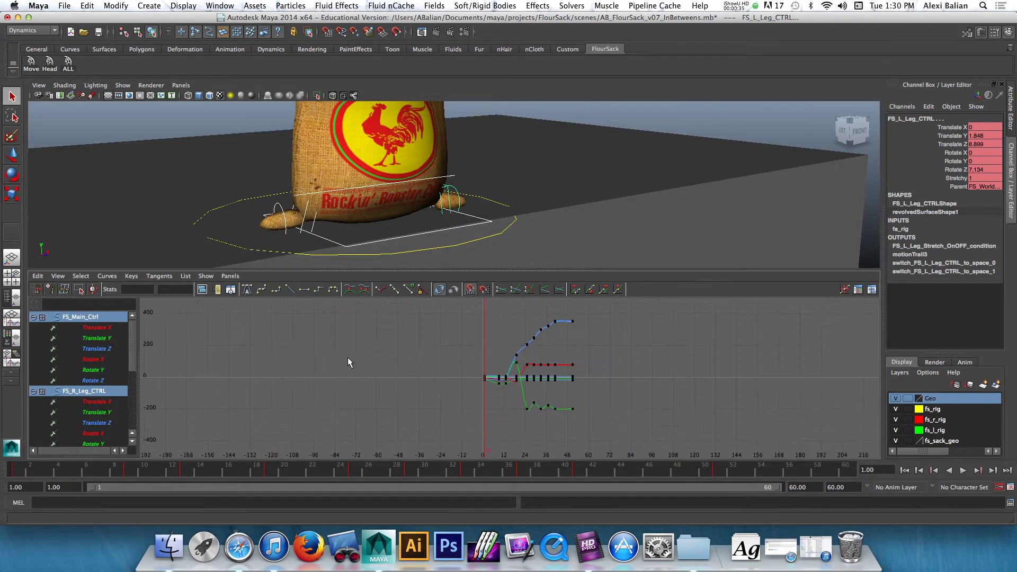
pyautogui.scroll(8, 348, 357)
pyautogui.scroll(-2, 272, 343)
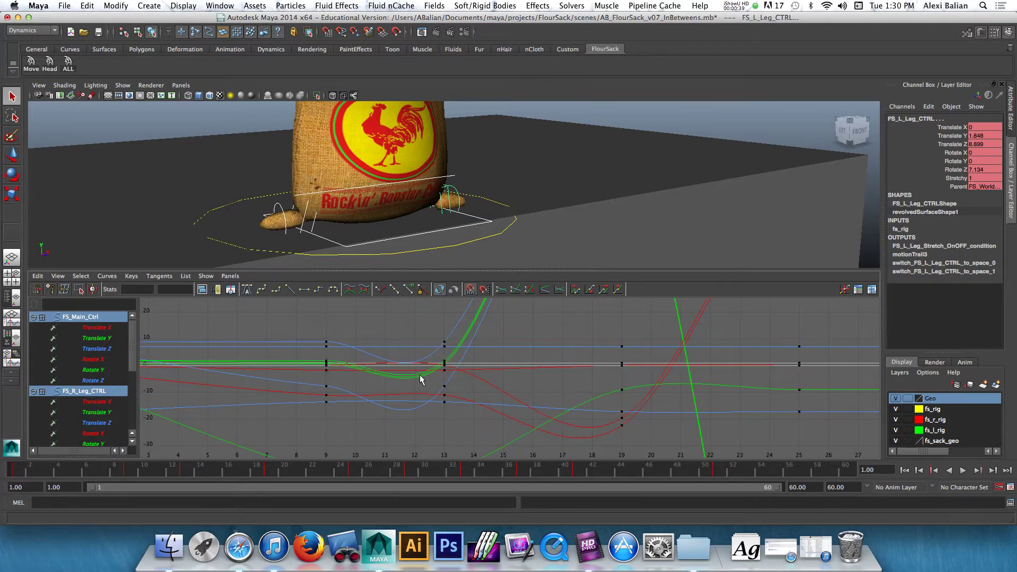
pyautogui.keyDown('alt'); pyautogui.moveTo(368, 220); pyautogui.dragTo(399, 216); pyautogui.keyUp('alt')
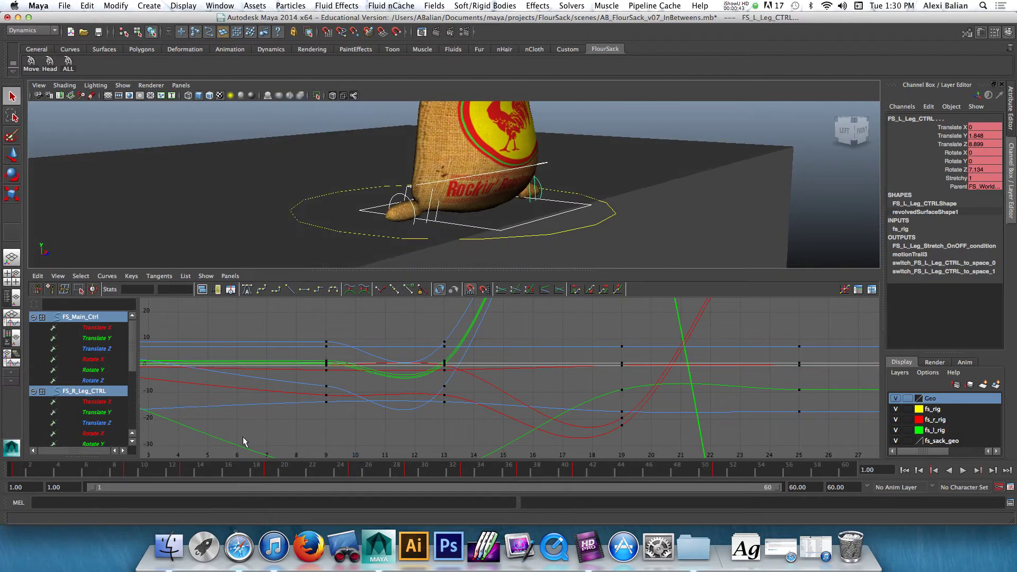
pyautogui.hotkey('alt', 'v')
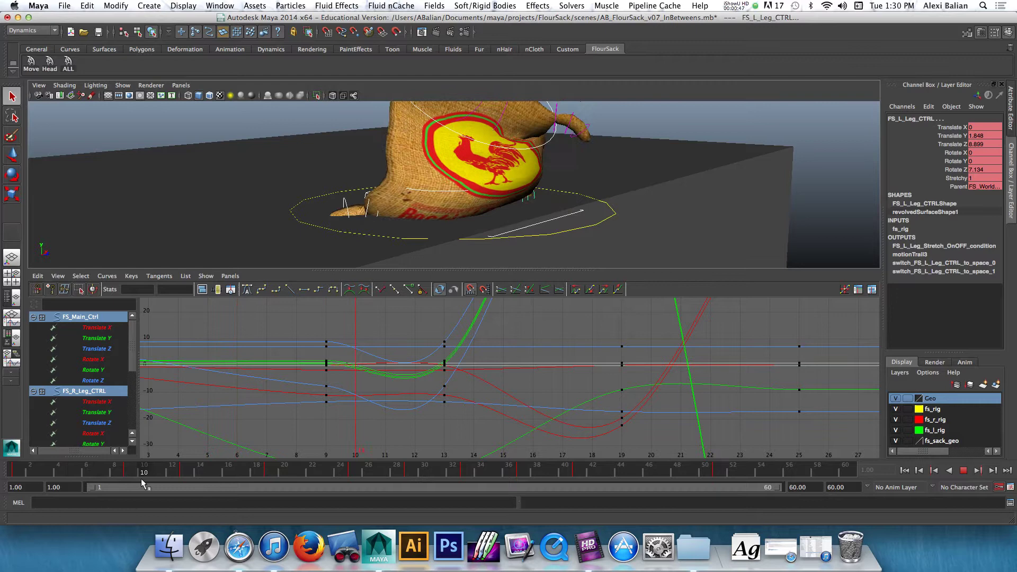
pyautogui.moveTo(142, 478)
pyautogui.mouseDown()
pyautogui.moveTo(125, 478)
pyautogui.moveTo(186, 477)
pyautogui.moveTo(128, 477)
pyautogui.mouseUp()
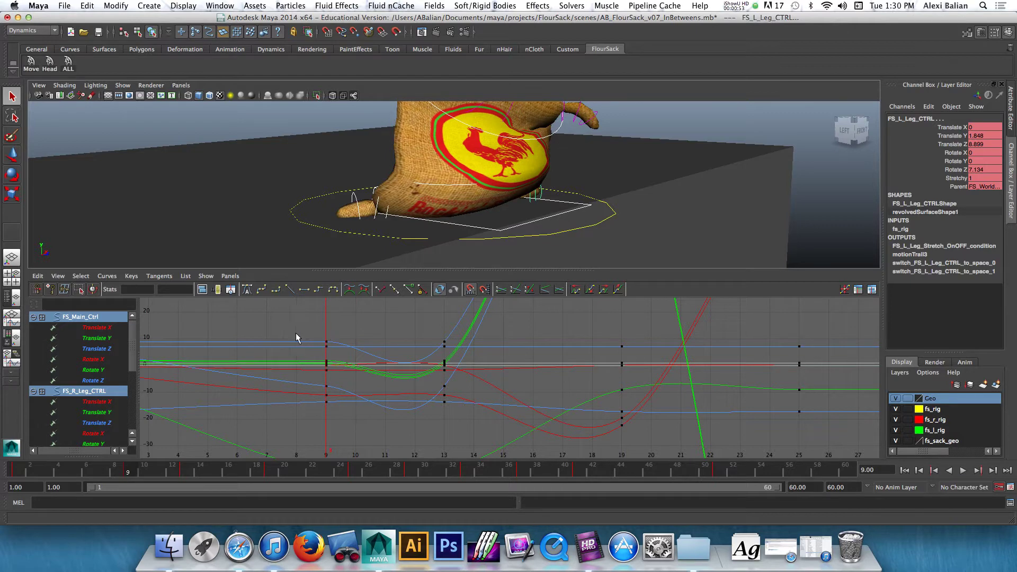
pyautogui.moveTo(295, 333); pyautogui.dragTo(353, 401)
pyautogui.moveTo(331, 442); pyautogui.dragTo(316, 326)
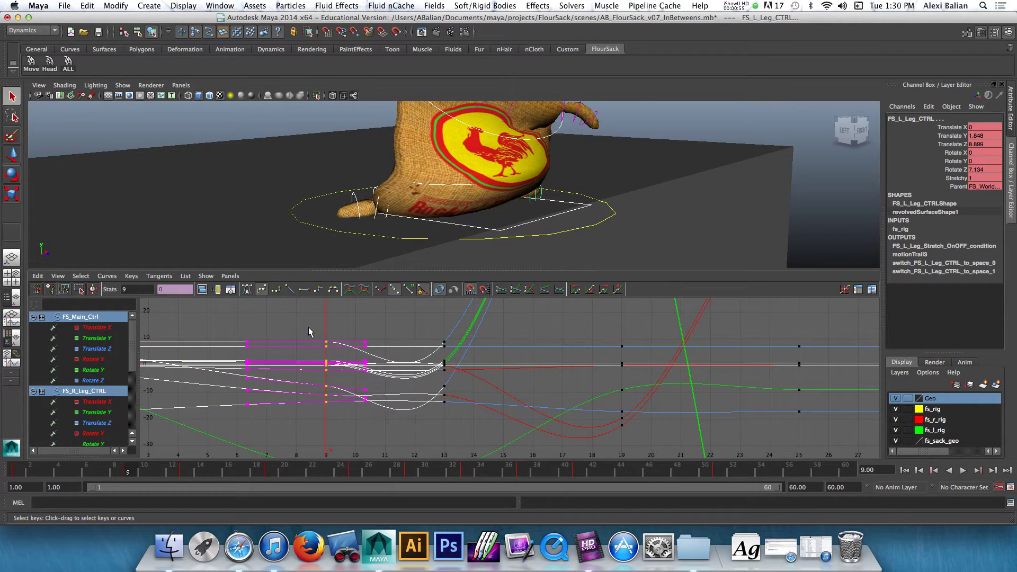
pyautogui.click(335, 329)
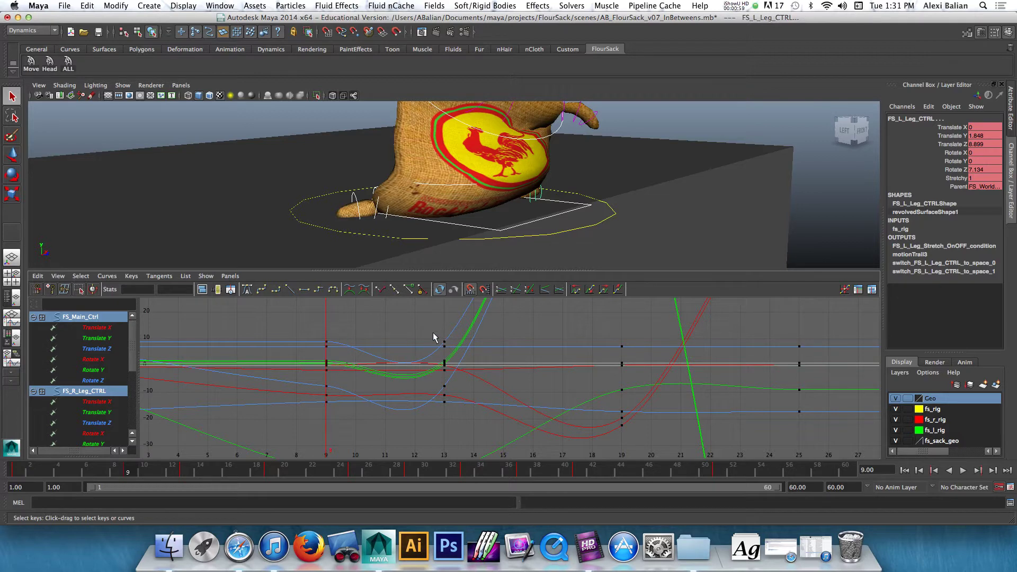
# - Go to frame 13, isolate the Translate Y curve of FS_Main_Ctrl and select its keys
pyautogui.moveTo(129, 473); pyautogui.dragTo(180, 471)
pyautogui.click(87, 340)
pyautogui.moveTo(410, 352); pyautogui.dragTo(466, 391)
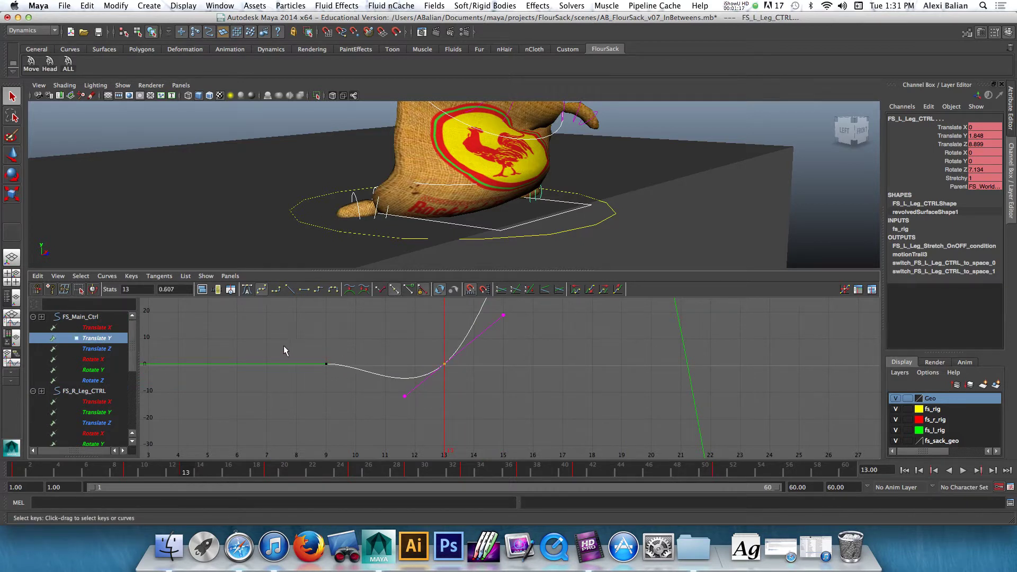
pyautogui.keyDown('shift'); pyautogui.moveTo(284, 346); pyautogui.dragTo(327, 373); pyautogui.keyUp('shift')
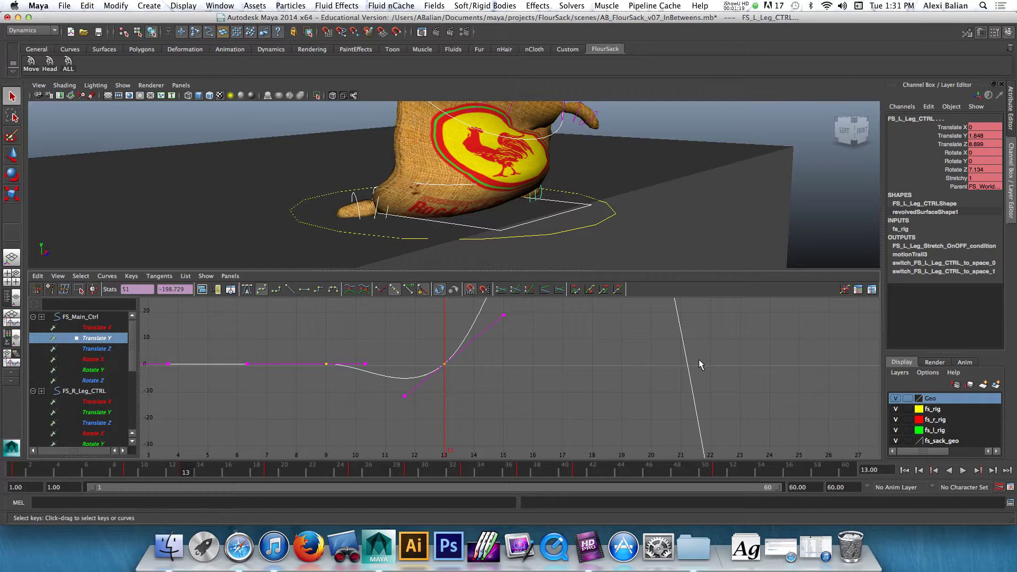
# - Examine the full Translate Y curve of the main control, from the jump peak through the bounces to the last key
pyautogui.scroll(-5, 653, 388)
pyautogui.scroll(3, 653, 386)
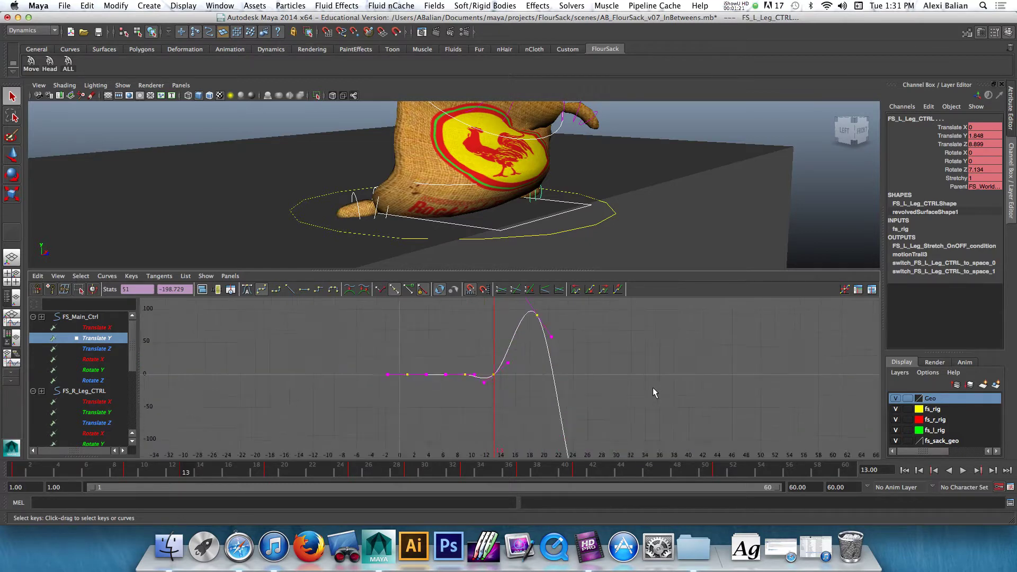
pyautogui.scroll(-1, 646, 390)
pyautogui.keyDown('alt'); pyautogui.moveTo(637, 388); pyautogui.dragTo(472, 222, button='middle'); pyautogui.keyUp('alt')
pyautogui.scroll(5, 475, 394)
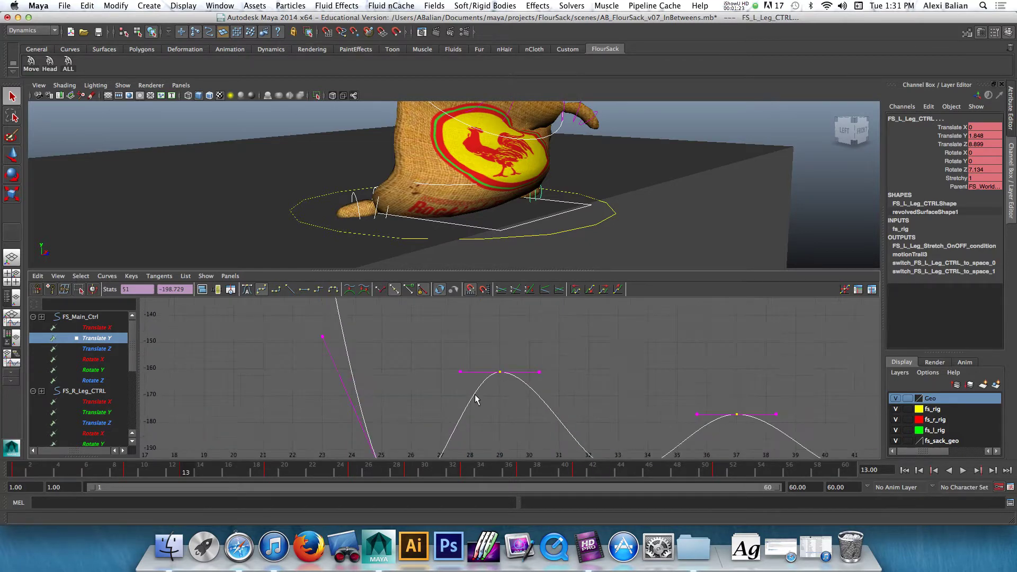
pyautogui.keyDown('alt'); pyautogui.moveTo(481, 404); pyautogui.dragTo(484, 300, button='middle'); pyautogui.keyUp('alt')
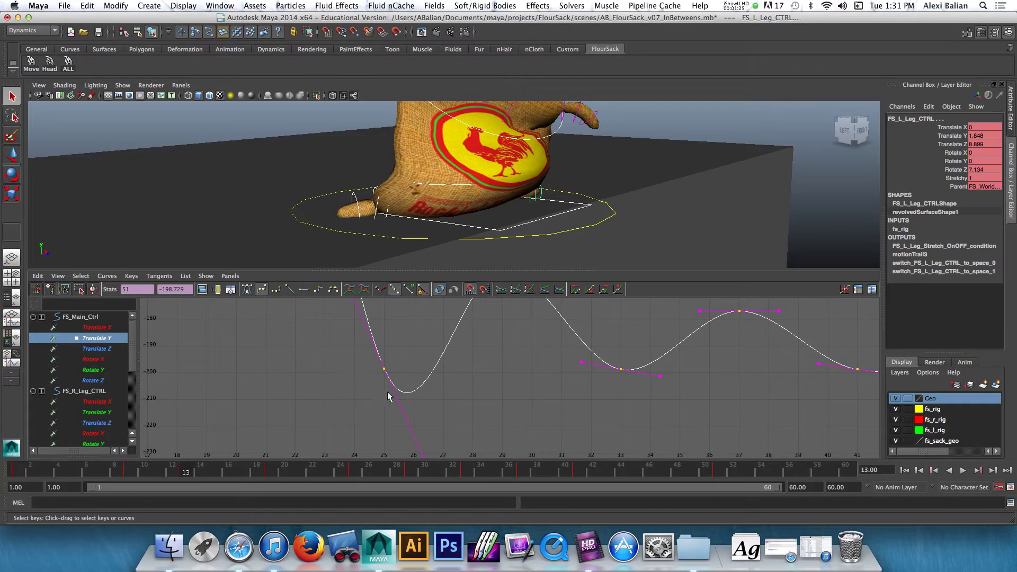
pyautogui.scroll(-4, 745, 389)
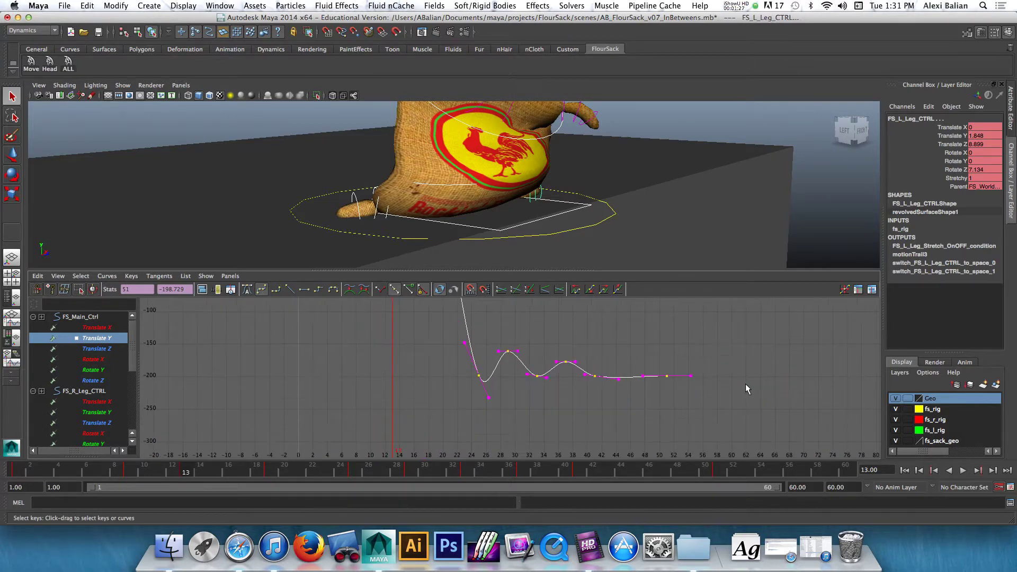
pyautogui.scroll(3, 745, 389)
pyautogui.keyDown('alt'); pyautogui.moveTo(318, 315); pyautogui.dragTo(530, 514, button='middle'); pyautogui.keyUp('alt')
pyautogui.press('f')
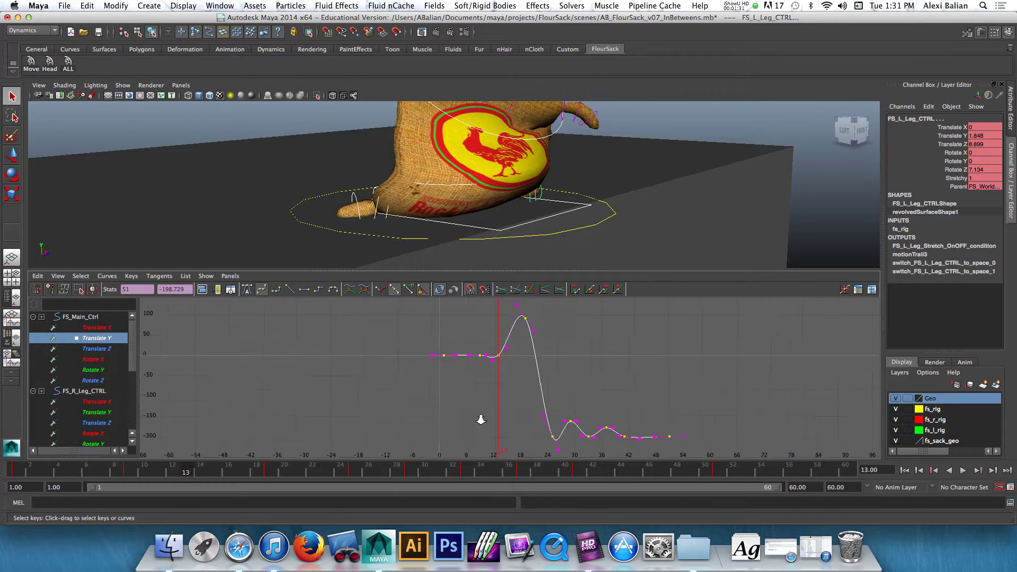
pyautogui.keyDown('alt'); pyautogui.moveTo(507, 390); pyautogui.dragTo(457, 388, button='middle'); pyautogui.keyUp('alt')
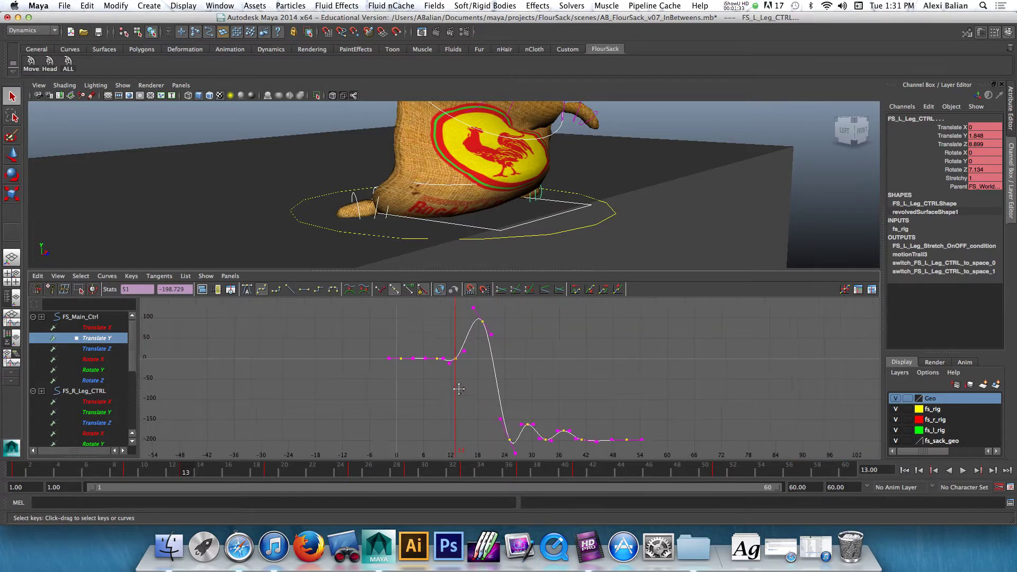
# - Try stepped and then auto tangents on the main control's Translate Y keys, and undo both tangent changes
pyautogui.click(318, 291)
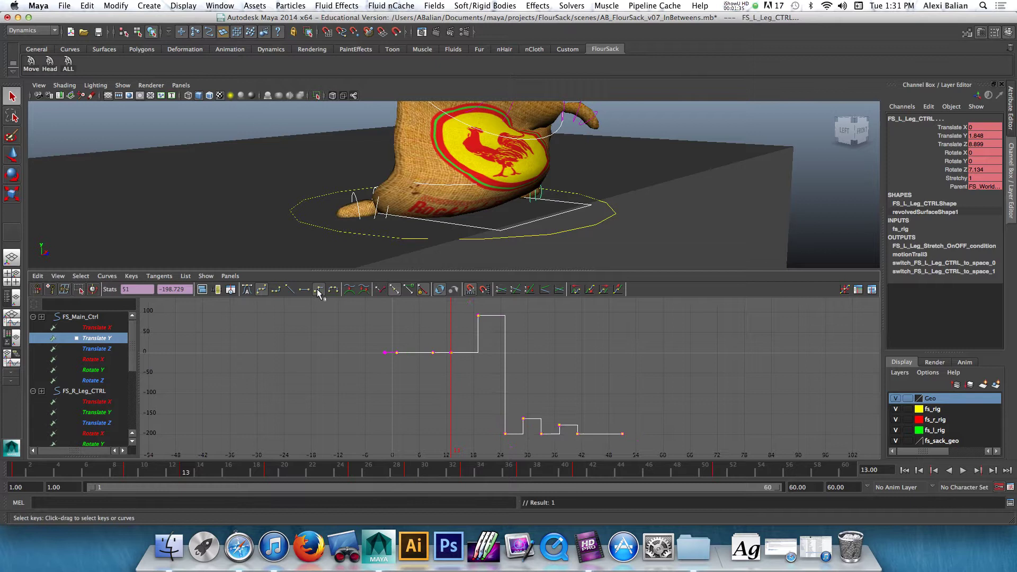
pyautogui.click(247, 290)
pyautogui.scroll(15, 518, 385)
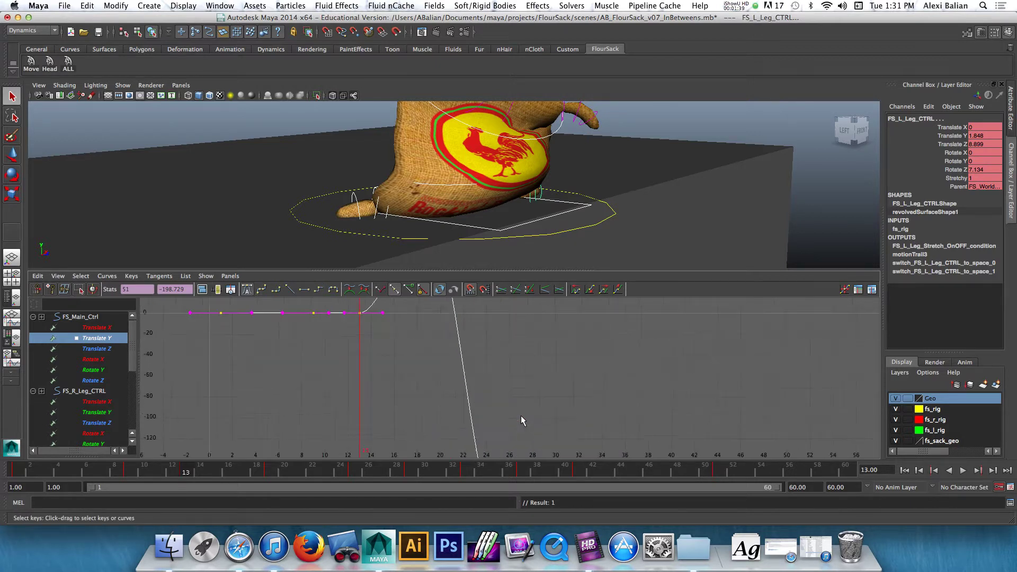
pyautogui.keyDown('alt'); pyautogui.moveTo(471, 355); pyautogui.dragTo(462, 259, button='middle'); pyautogui.keyUp('alt')
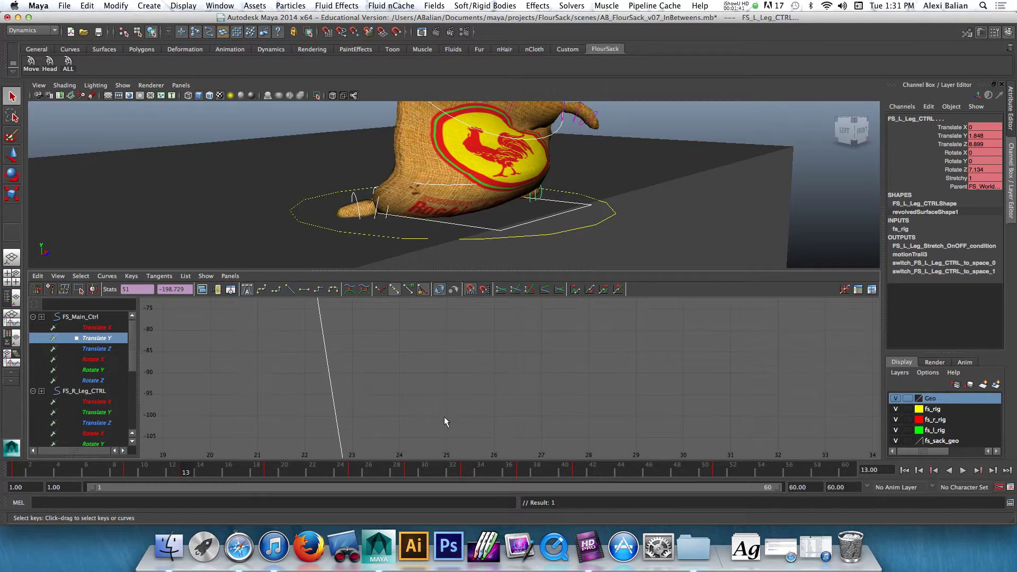
pyautogui.keyDown('alt'); pyautogui.moveTo(444, 420); pyautogui.dragTo(477, 218, button='middle'); pyautogui.keyUp('alt')
pyautogui.scroll(-6, 470, 327)
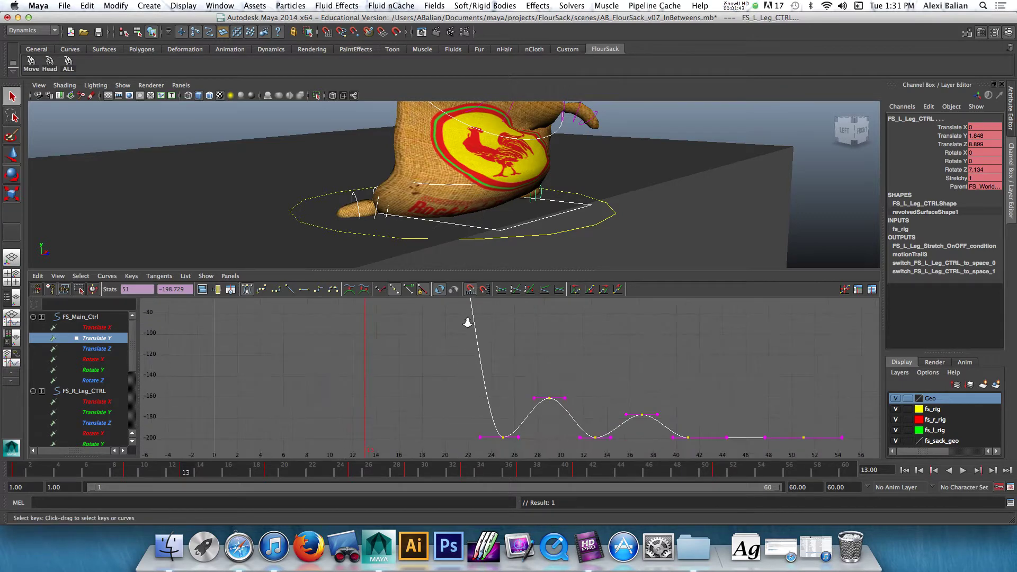
pyautogui.keyDown('alt'); pyautogui.moveTo(501, 409); pyautogui.dragTo(476, 332, button='middle'); pyautogui.keyUp('alt')
pyautogui.scroll(-2, 477, 332)
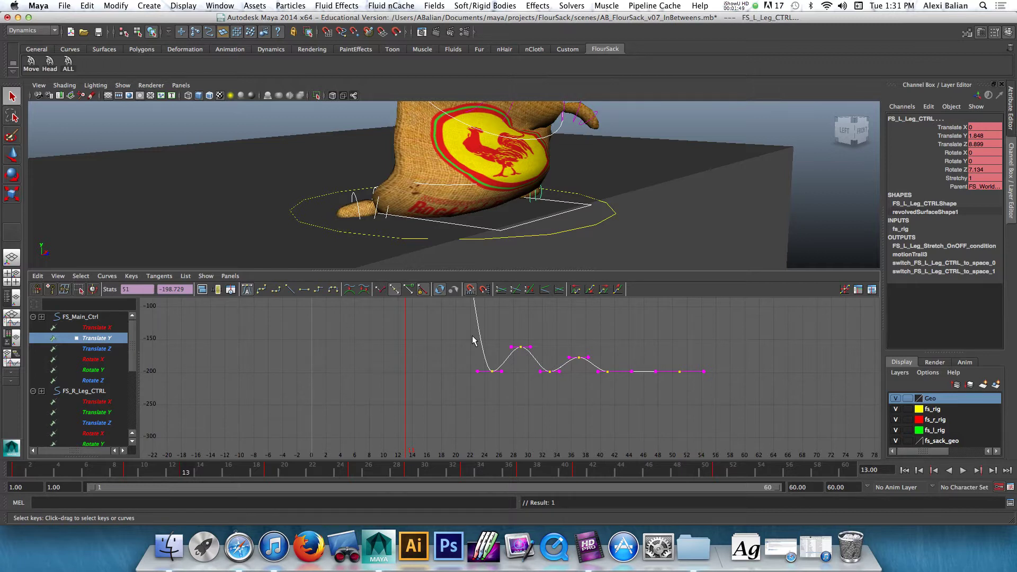
pyautogui.press('super+z')
pyautogui.press('super+z')
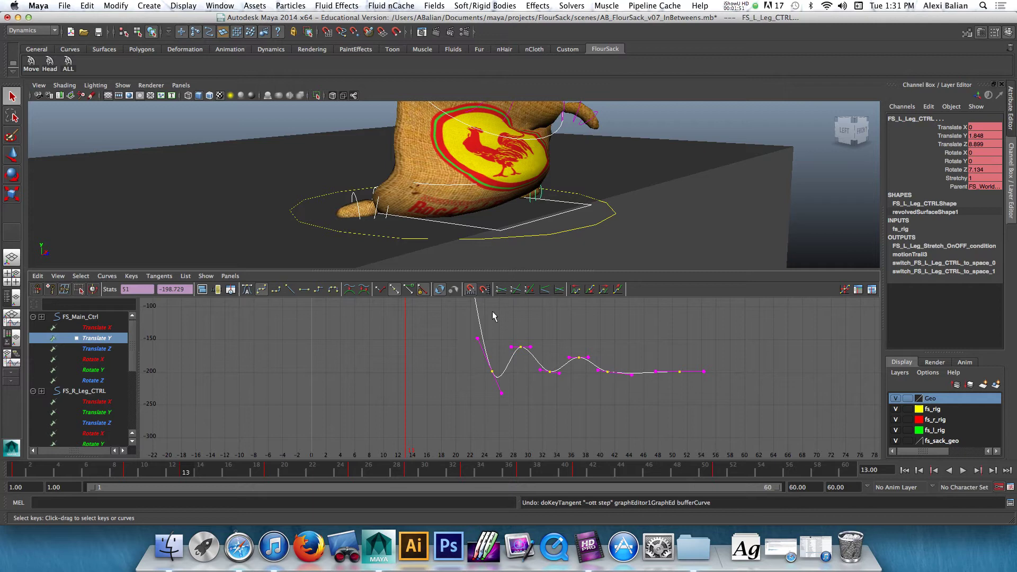
# - Step through frames 9 to 13 to examine the dip in the main control's Translate Y curve between the held keys
pyautogui.keyDown('alt'); pyautogui.moveTo(352, 364); pyautogui.dragTo(453, 478, button='middle'); pyautogui.keyUp('alt')
pyautogui.scroll(-5, 495, 379)
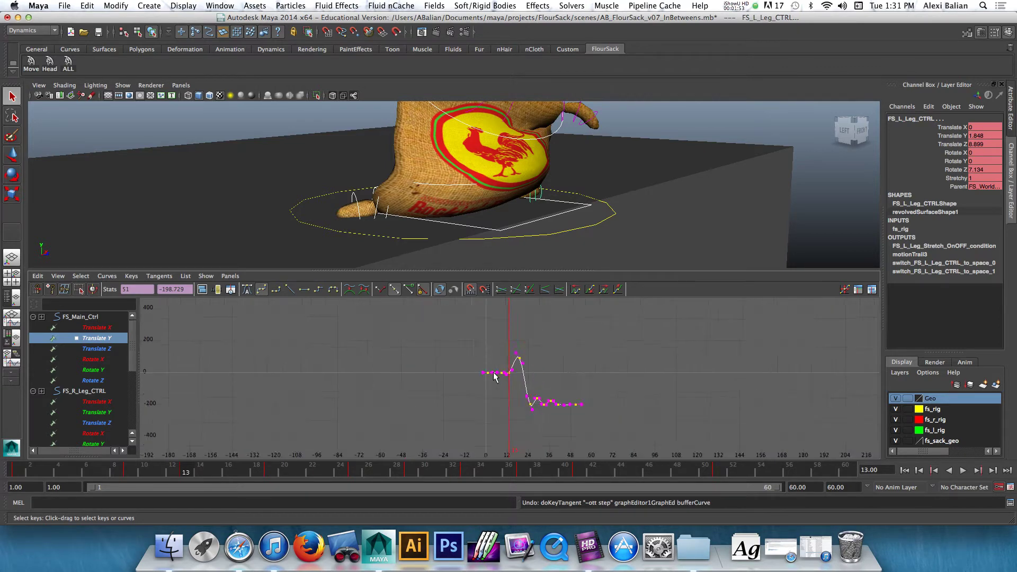
pyautogui.scroll(5, 494, 373)
pyautogui.scroll(5, 493, 372)
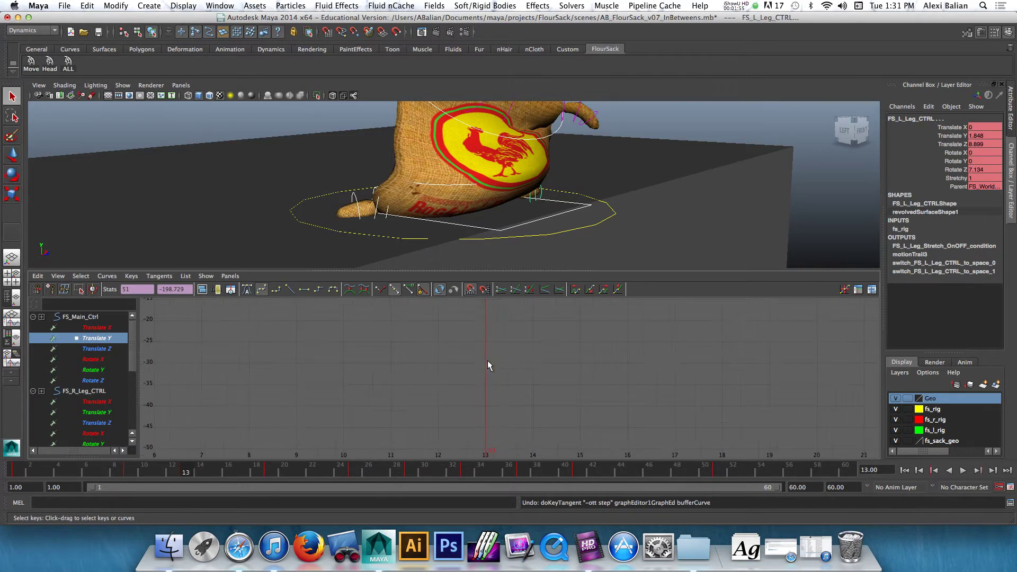
pyautogui.keyDown('alt'); pyautogui.moveTo(468, 339); pyautogui.dragTo(462, 471, button='middle'); pyautogui.keyUp('alt')
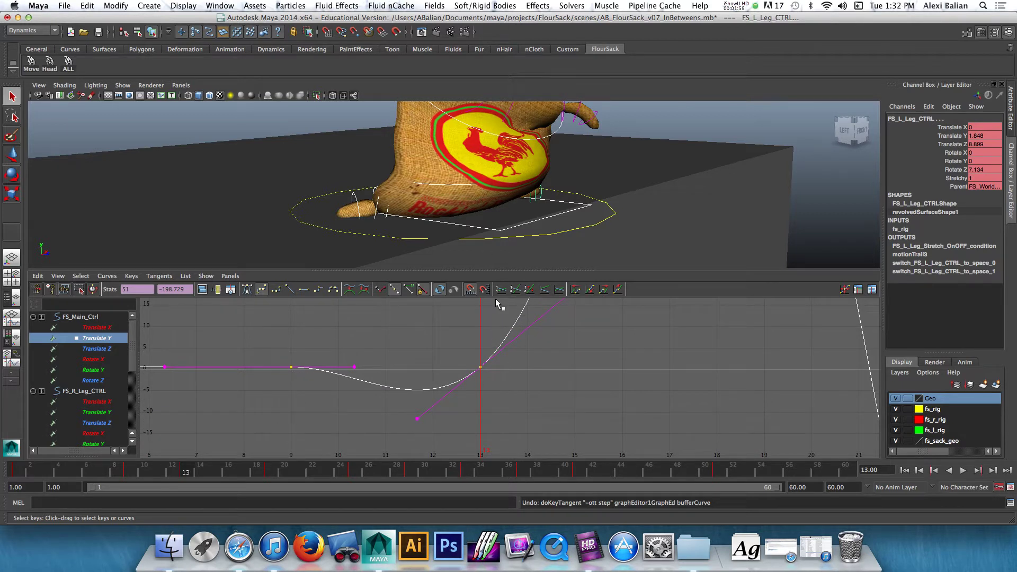
pyautogui.click(129, 470)
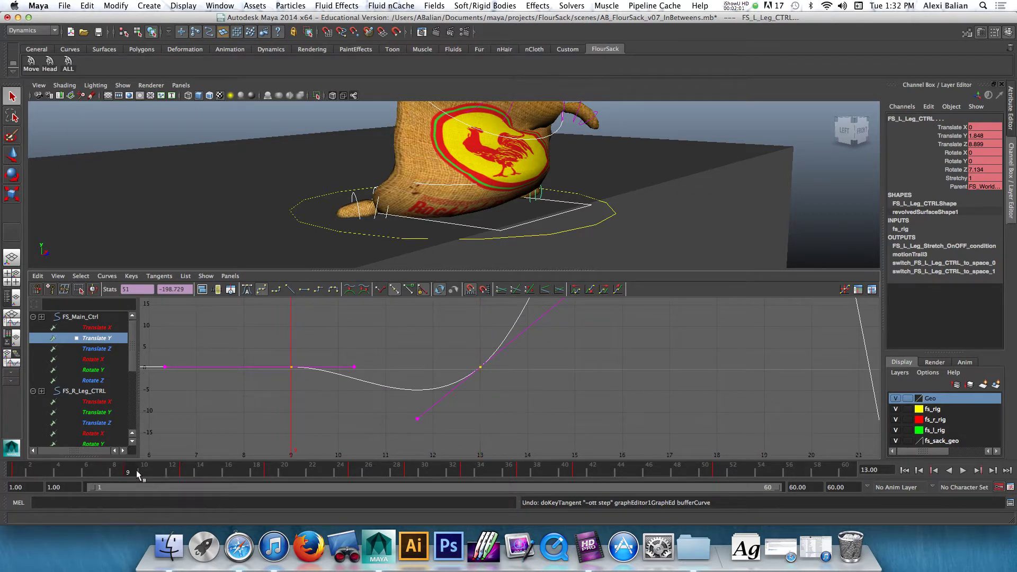
pyautogui.moveTo(137, 474)
pyautogui.mouseDown()
pyautogui.moveTo(227, 474)
pyautogui.moveTo(127, 474)
pyautogui.mouseUp()
pyautogui.hotkey('alt', '.')
pyautogui.hotkey('alt', '.')
pyautogui.hotkey('alt', '.')
pyautogui.hotkey('alt', '.')
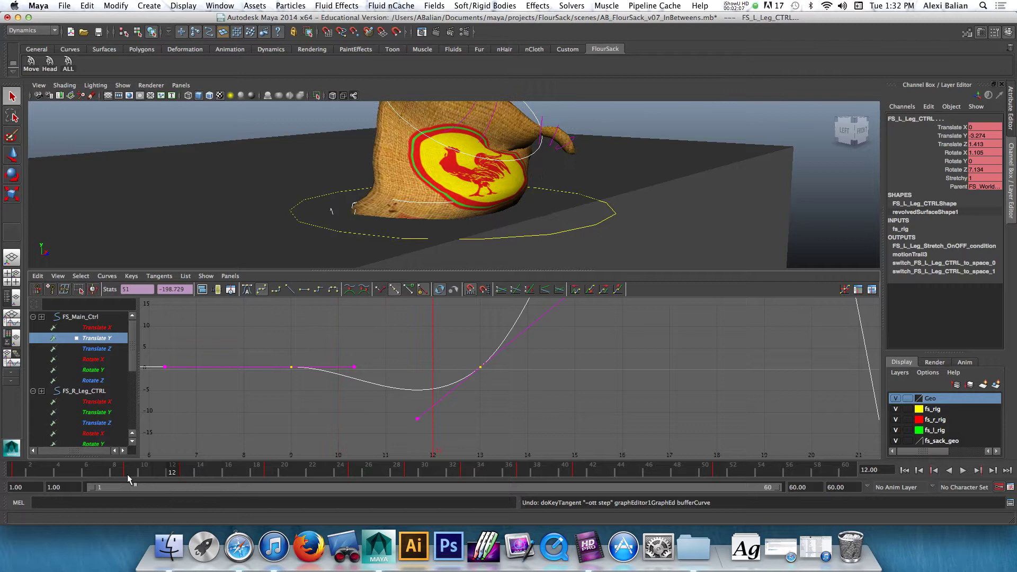
pyautogui.press(',')
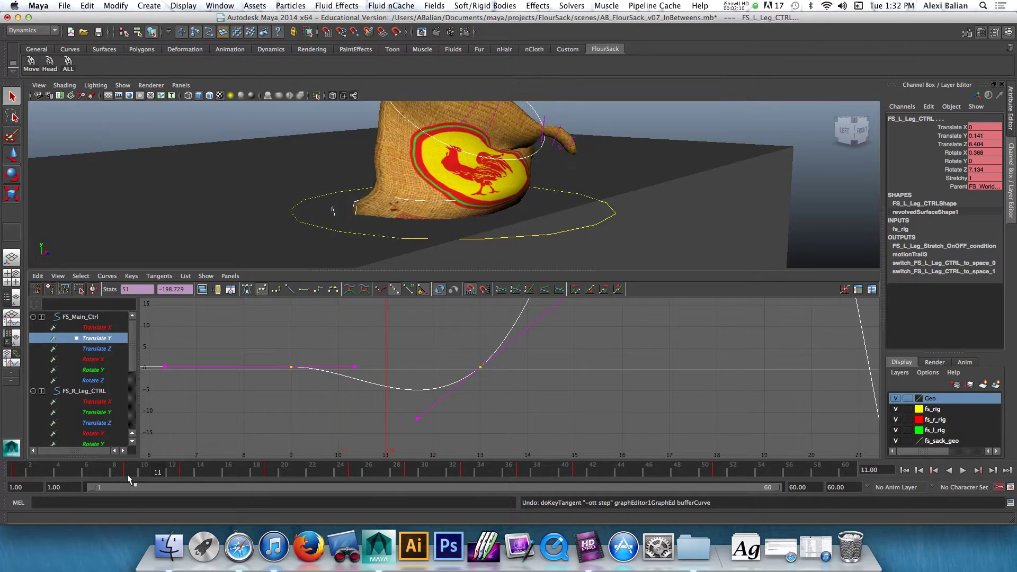
pyautogui.press('.')
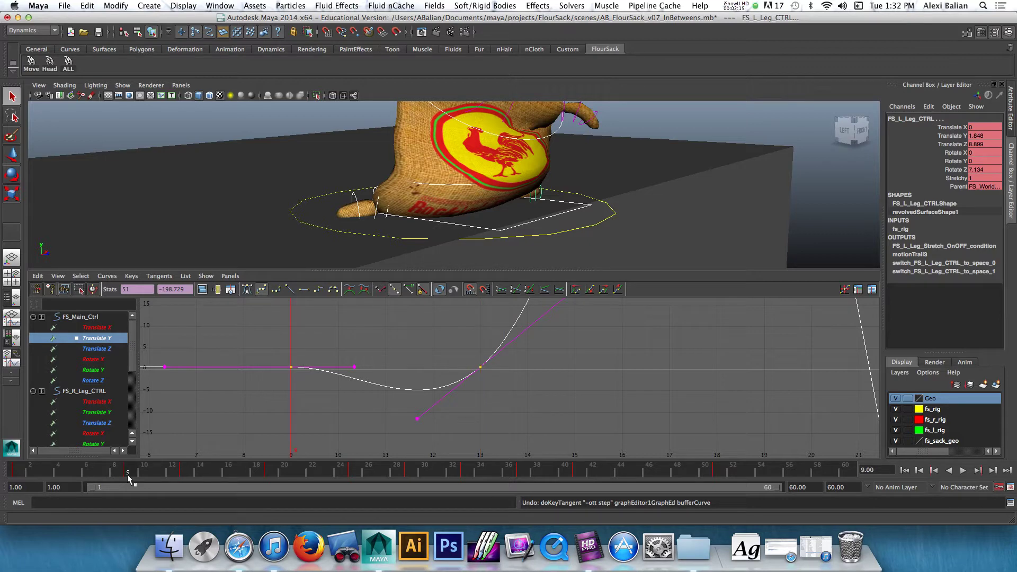
# - Return to frame 9 and step forward to frame 14 and back to compare the sack's pose with the curve dip
pyautogui.press(',')
pyautogui.click(127, 475)
pyautogui.hotkey('alt', '.')
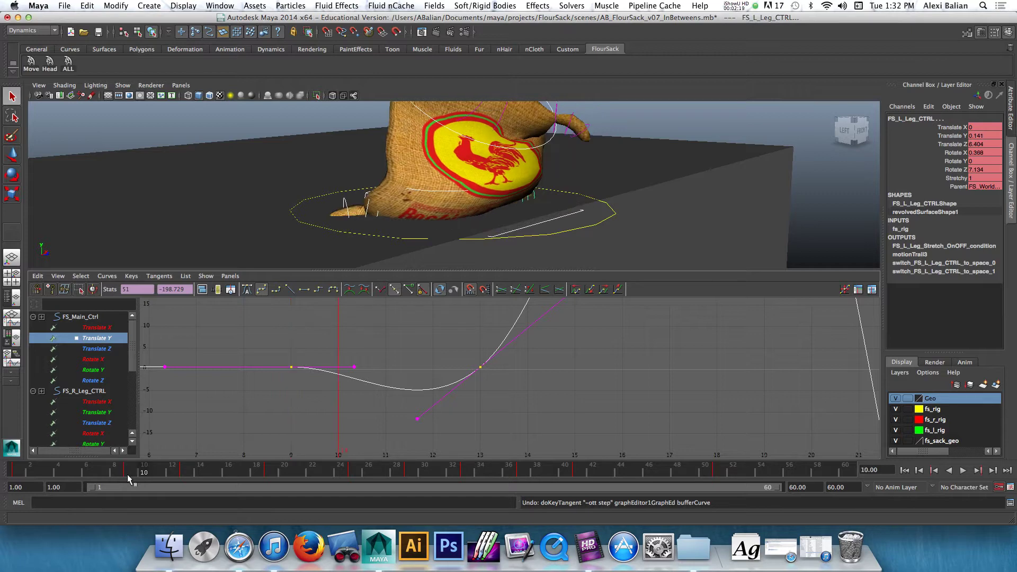
pyautogui.hotkey('alt', '.')
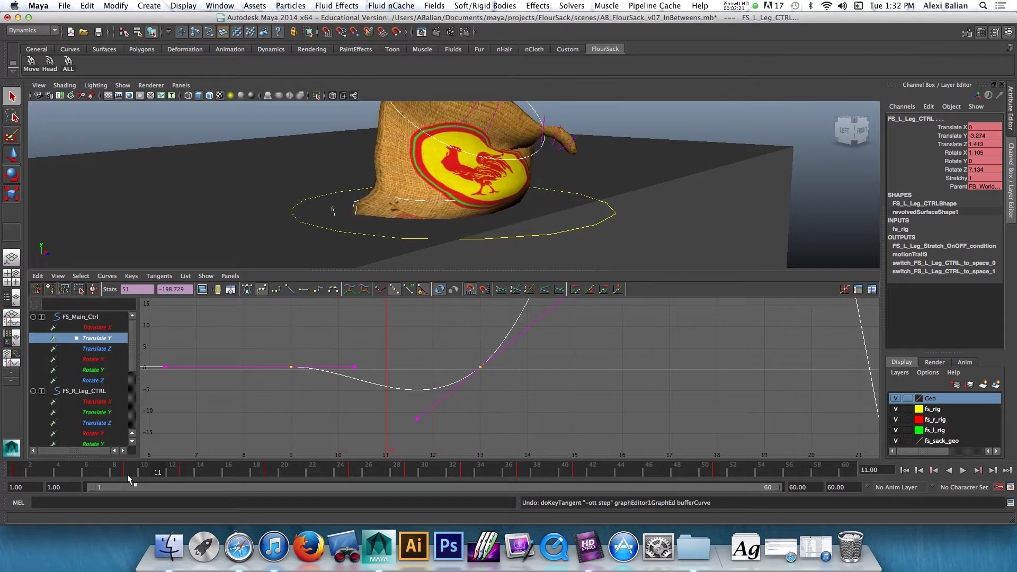
pyautogui.hotkey('alt', '.')
pyautogui.hotkey('alt', '.')
pyautogui.hotkey('alt', '.')
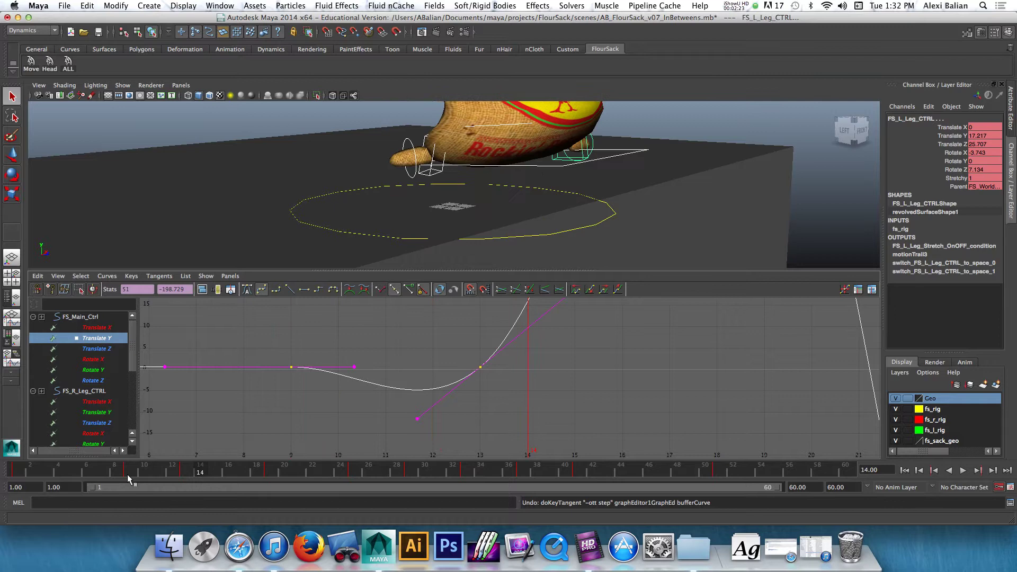
pyautogui.hotkey('alt', ',')
pyautogui.hotkey('alt', ',')
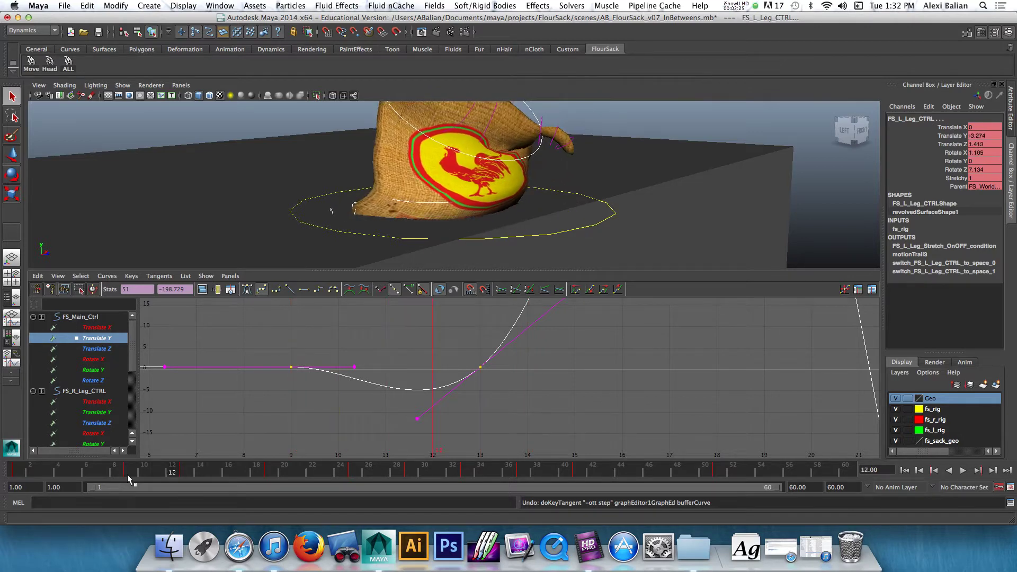
pyautogui.hotkey('alt', ',')
pyautogui.hotkey('alt', ',')
pyautogui.hotkey('alt', ',')
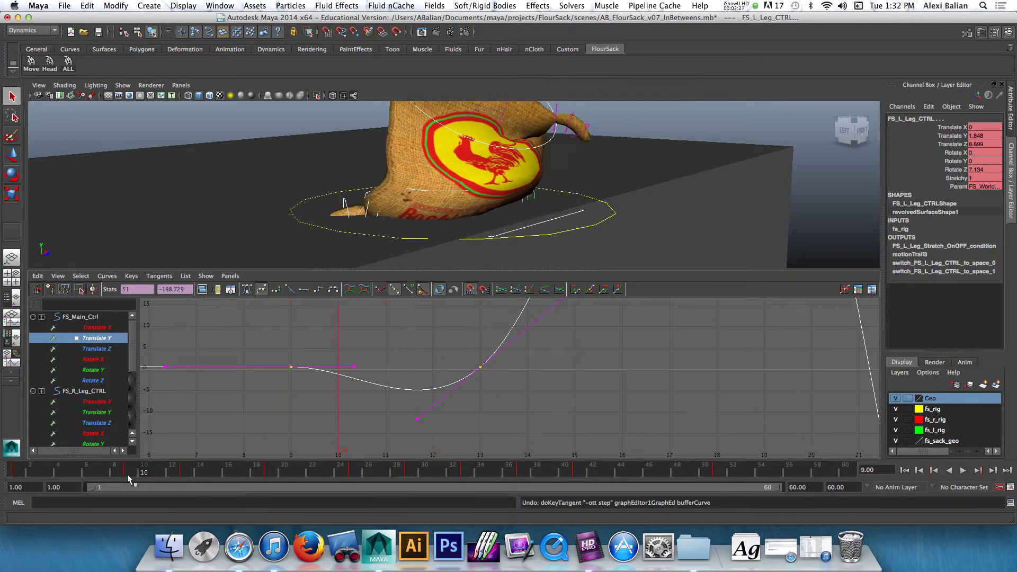
pyautogui.hotkey('alt', '.')
pyautogui.hotkey('alt', '.')
pyautogui.hotkey('alt', '.')
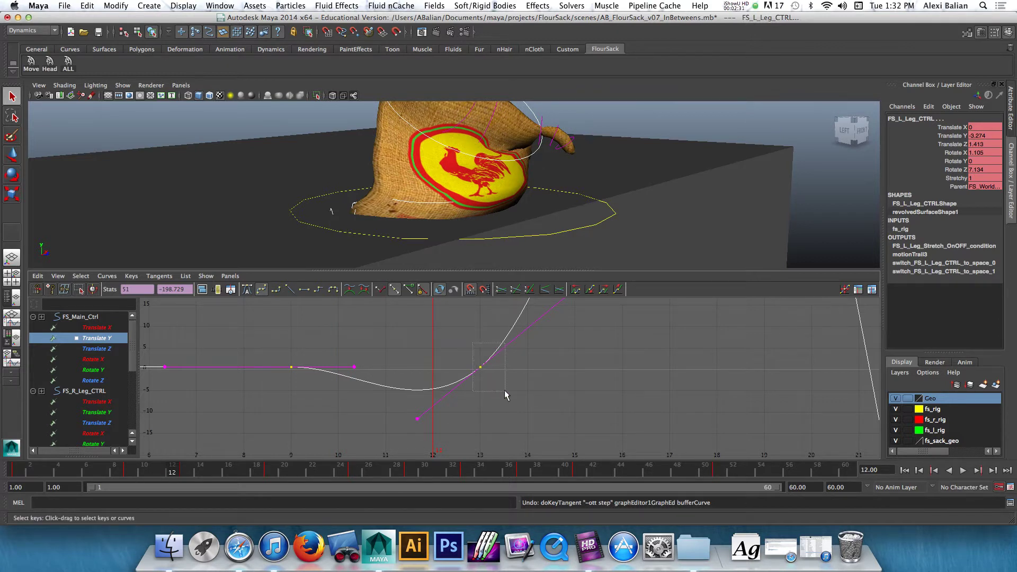
# - Break and free the tangents of the Translate Y key at frame 13, and level its incoming handle to flatten the curve from frame 9
pyautogui.moveTo(505, 391); pyautogui.dragTo(505, 390)
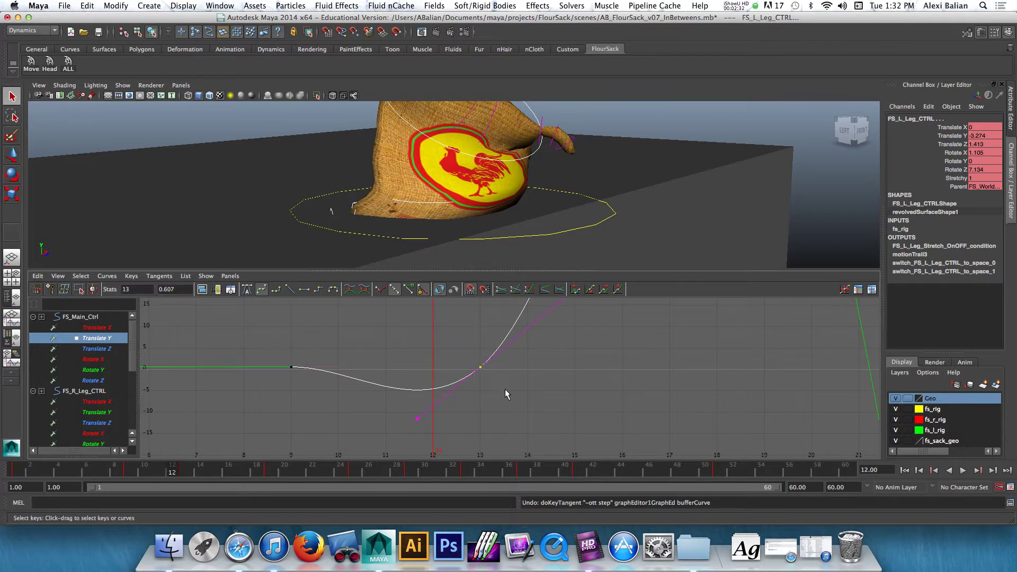
pyautogui.click(383, 291)
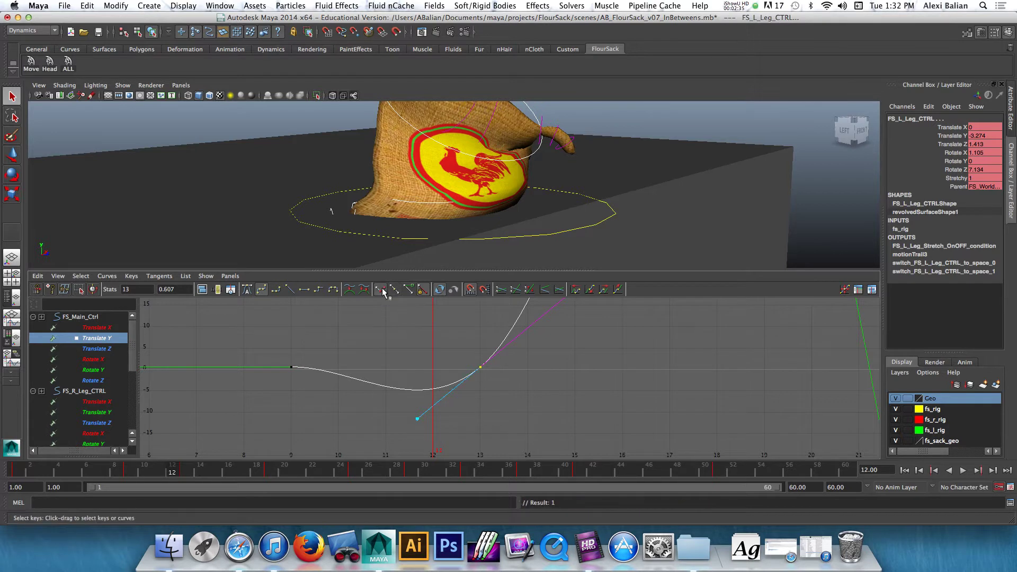
pyautogui.click(409, 291)
pyautogui.click(422, 424)
pyautogui.press('w')
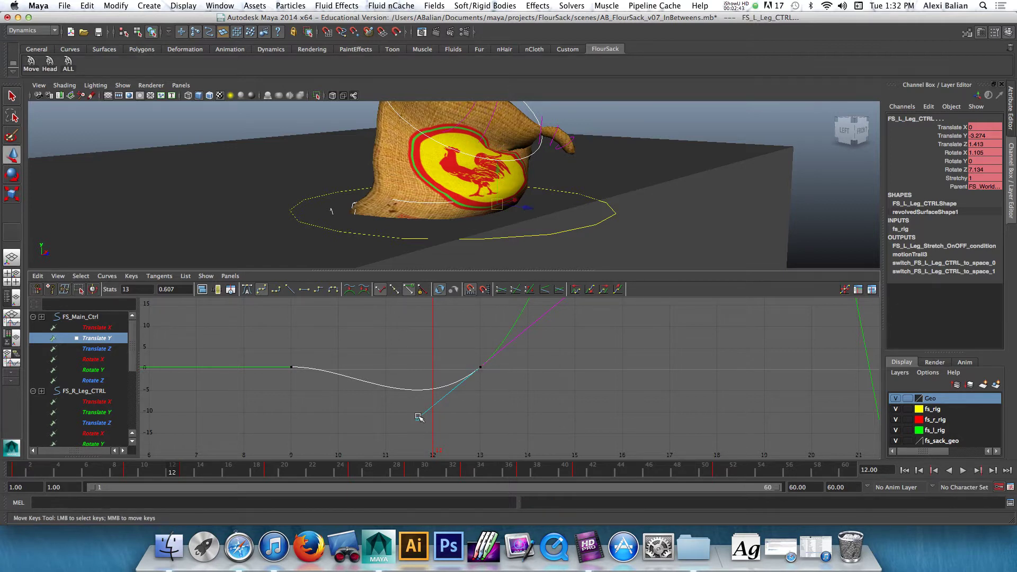
pyautogui.moveTo(418, 417); pyautogui.dragTo(413, 364, button='middle')
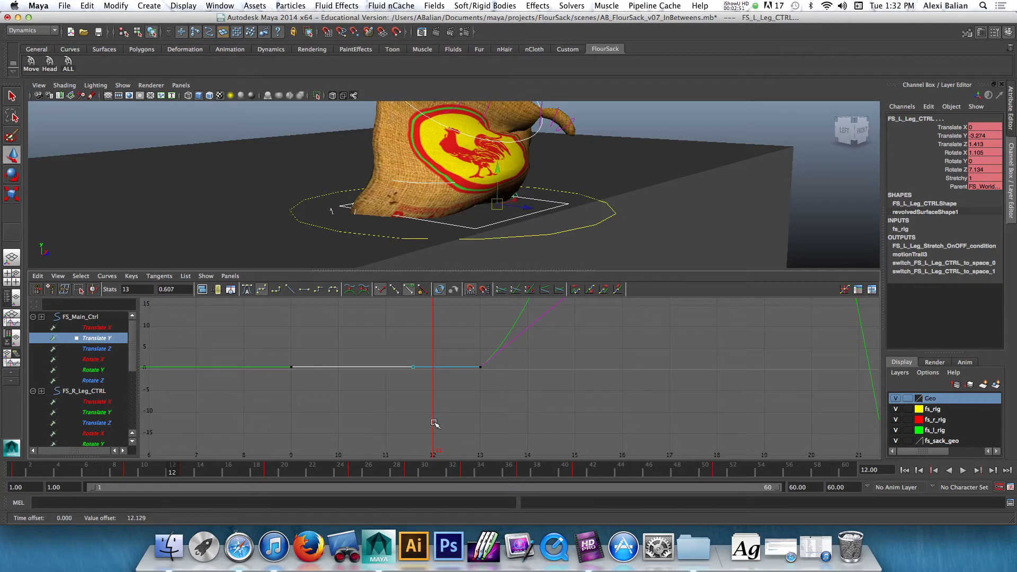
# - Break and free the tangents of the landing key at frame 25, and raise its outgoing handle so the curve climbs straight toward frame 29
pyautogui.scroll(-8, 456, 403)
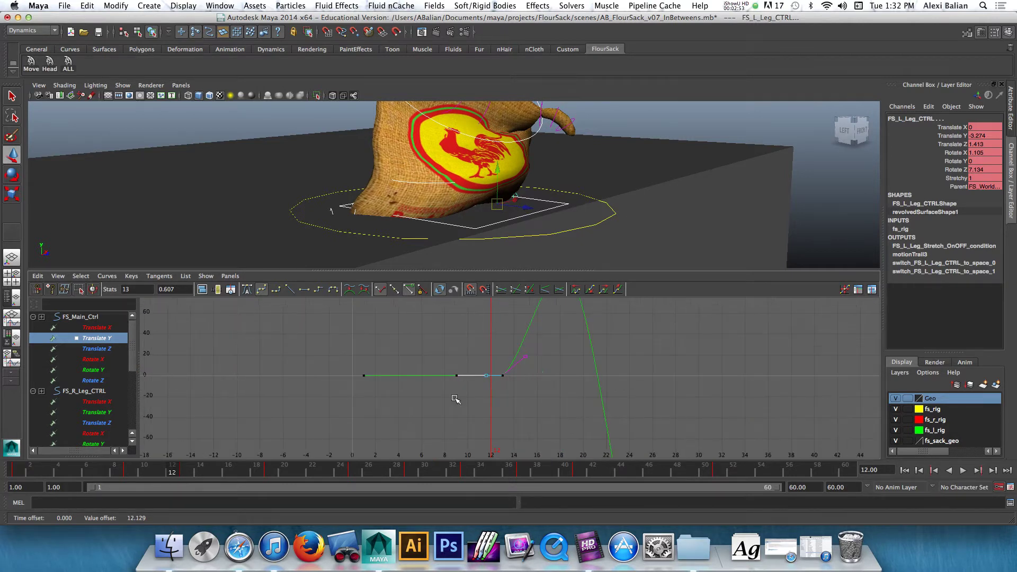
pyautogui.keyDown('alt'); pyautogui.moveTo(591, 404); pyautogui.dragTo(411, 262, button='middle'); pyautogui.keyUp('alt')
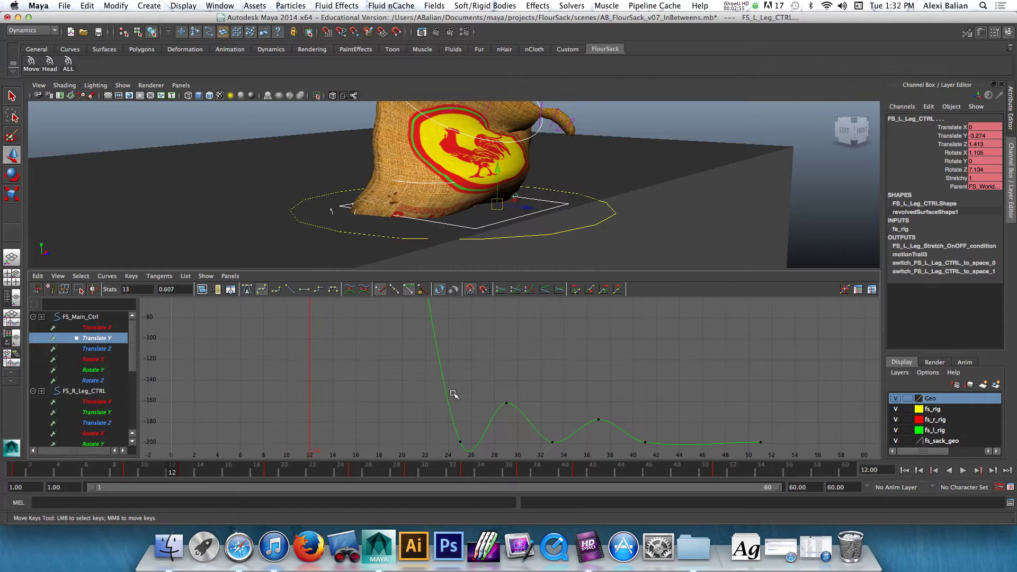
pyautogui.keyDown('alt'); pyautogui.moveTo(438, 361); pyautogui.dragTo(411, 322, button='middle'); pyautogui.keyUp('alt')
pyautogui.scroll(-3, 445, 390)
pyautogui.scroll(6, 446, 391)
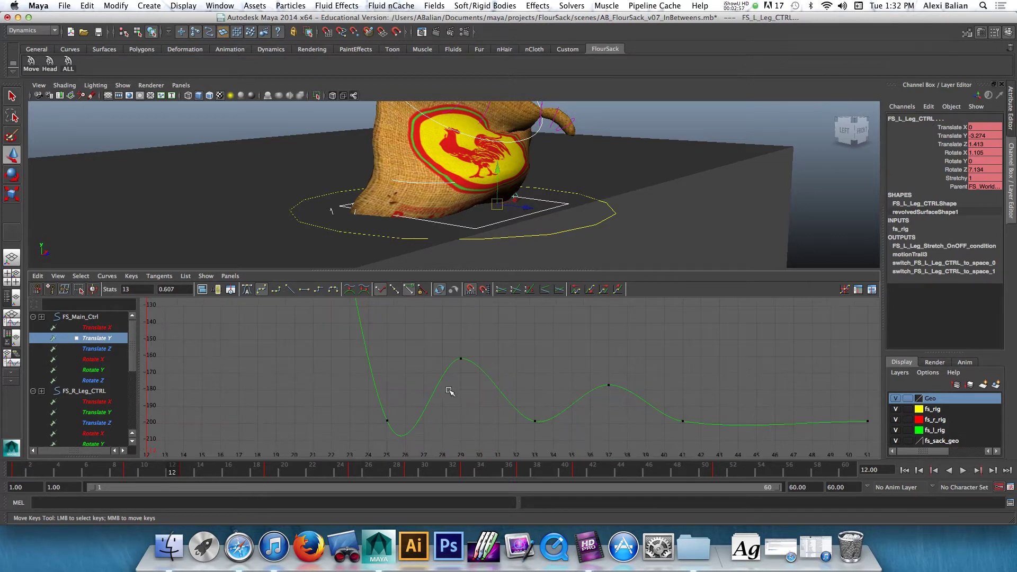
pyautogui.moveTo(374, 411); pyautogui.dragTo(397, 431)
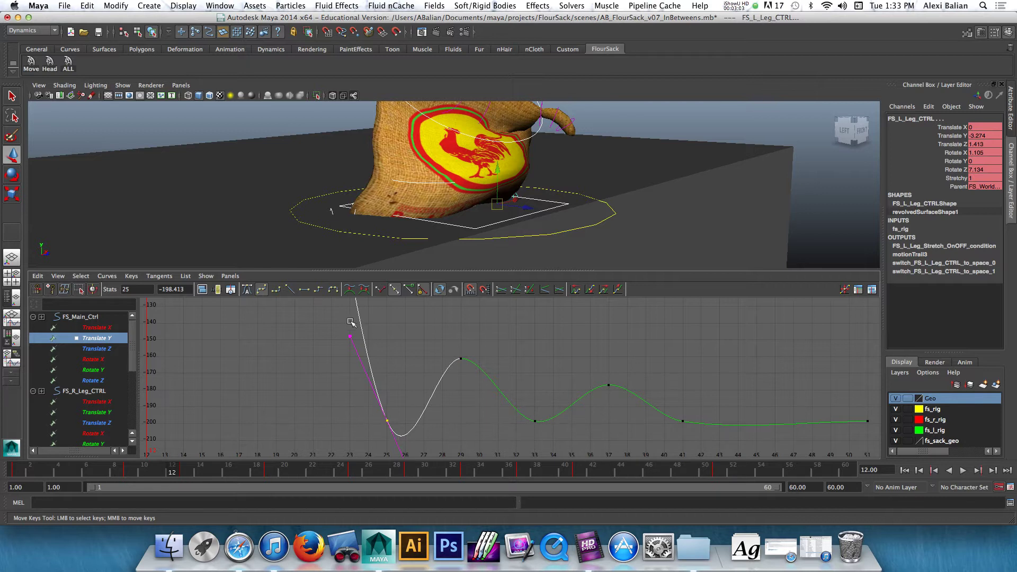
pyautogui.click(382, 290)
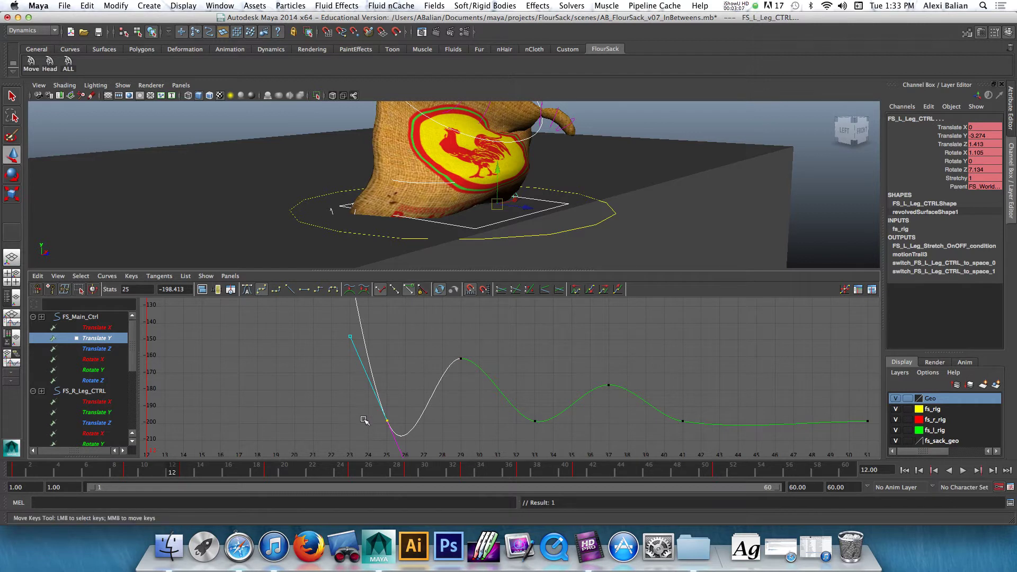
pyautogui.keyDown('alt'); pyautogui.moveTo(365, 420); pyautogui.dragTo(349, 360, button='middle'); pyautogui.keyUp('alt')
pyautogui.moveTo(378, 437); pyautogui.dragTo(408, 403)
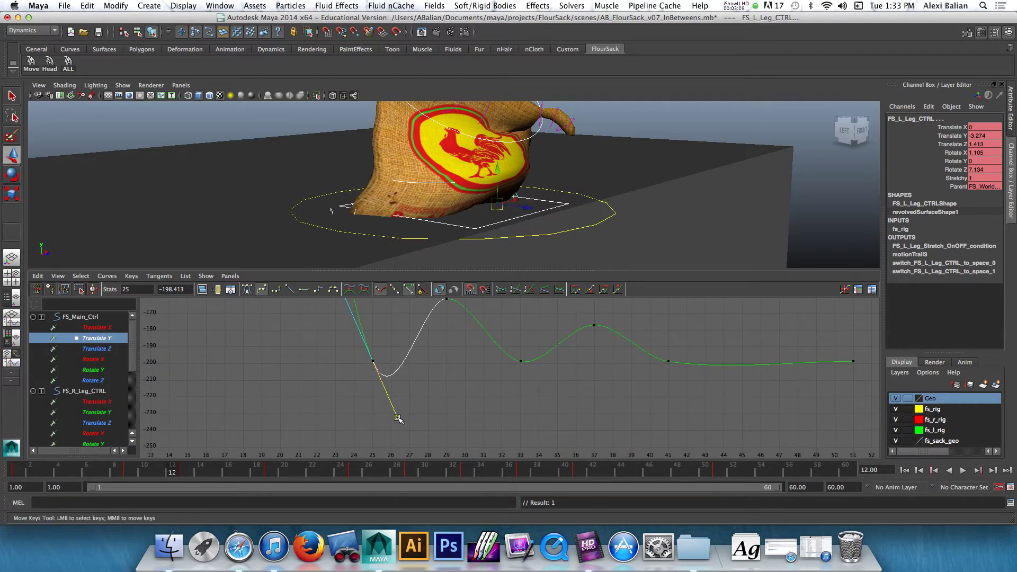
pyautogui.moveTo(397, 415); pyautogui.dragTo(404, 317, button='middle')
# - Break and free the tangents of the bounce key at frame 33, and raise both handles to form a sharp V-shaped contact
pyautogui.moveTo(484, 375); pyautogui.dragTo(531, 351)
pyautogui.click(381, 290)
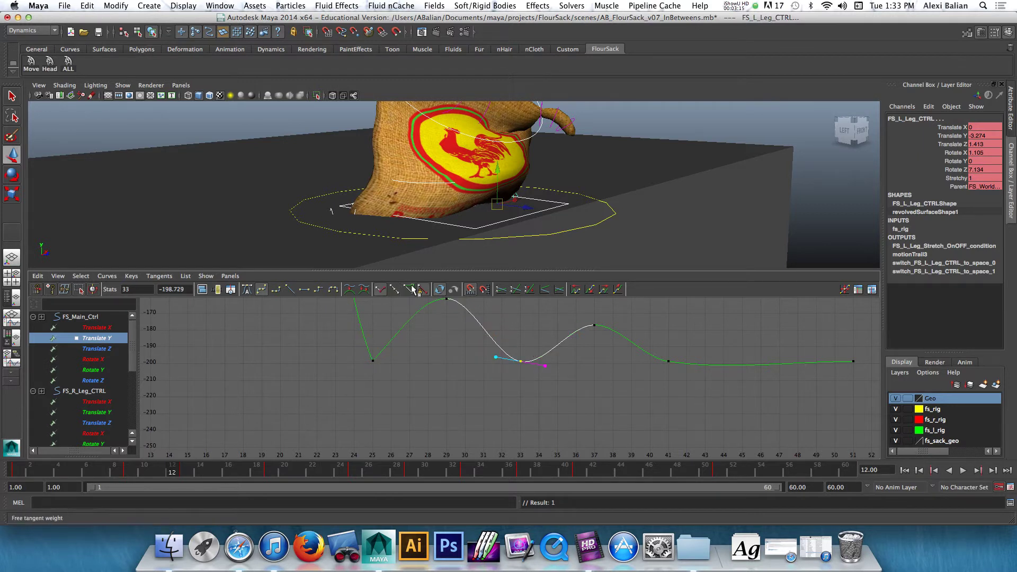
pyautogui.moveTo(487, 351); pyautogui.dragTo(495, 364)
pyautogui.moveTo(496, 363); pyautogui.dragTo(501, 350, button='middle')
pyautogui.moveTo(537, 382); pyautogui.dragTo(553, 363)
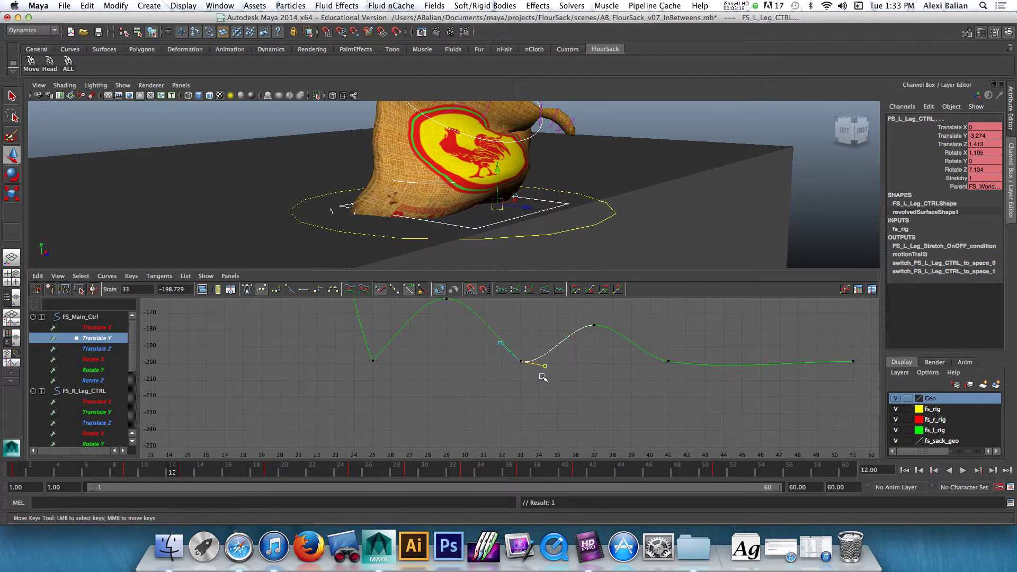
pyautogui.moveTo(543, 377); pyautogui.dragTo(545, 356, button='middle')
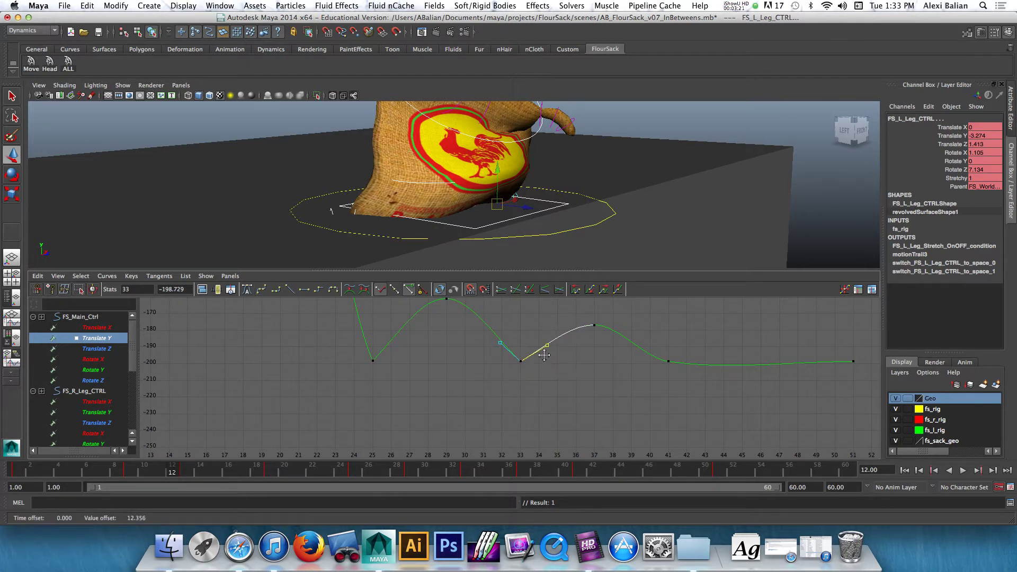
# - Examine the Translate Y curve between frames 41 and 51, and scrub to frame 51 to view the sack on the ground
pyautogui.moveTo(661, 355); pyautogui.dragTo(682, 378)
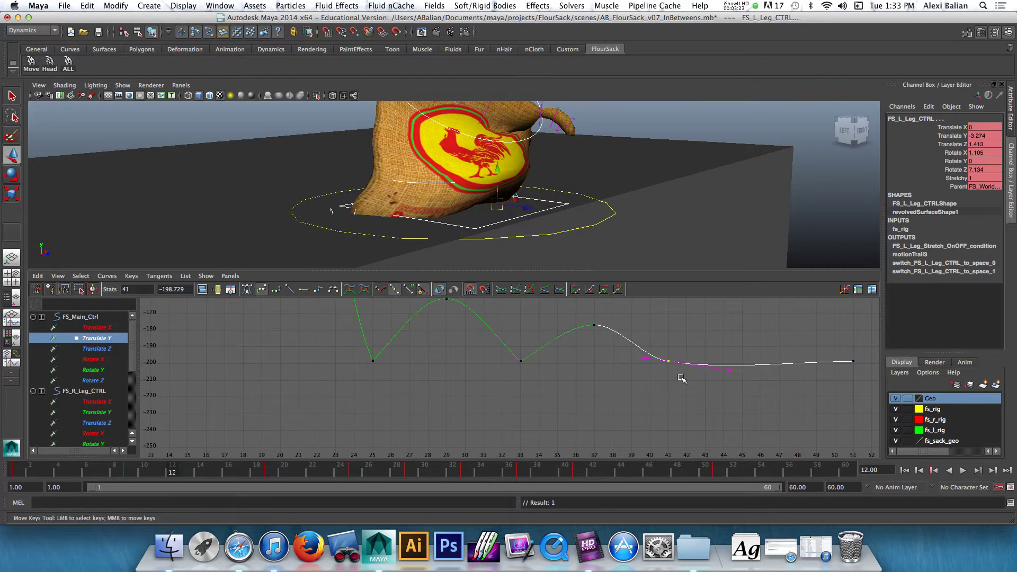
pyautogui.scroll(4, 784, 379)
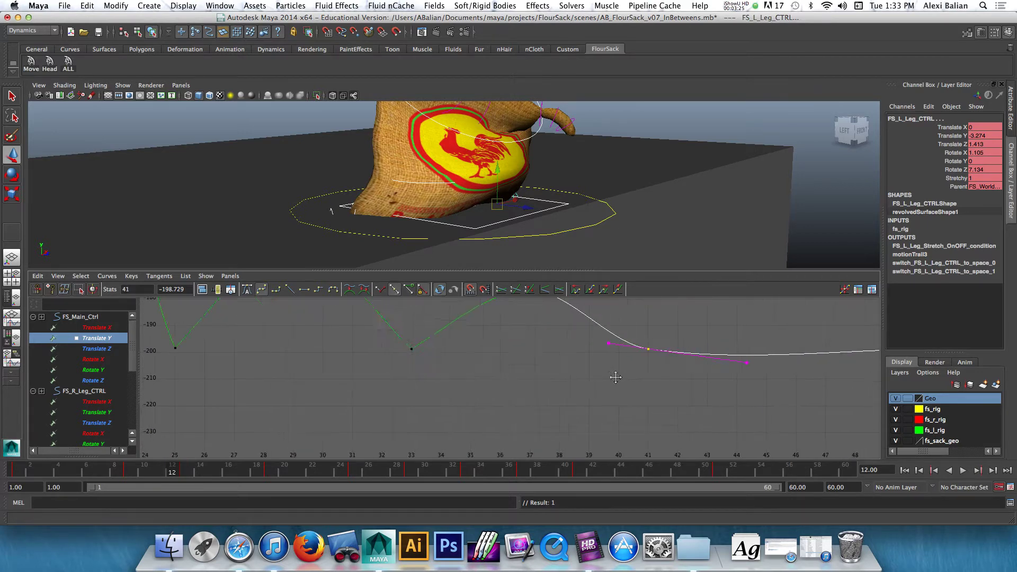
pyautogui.keyDown('alt'); pyautogui.moveTo(778, 382); pyautogui.dragTo(384, 381, button='middle'); pyautogui.keyUp('alt')
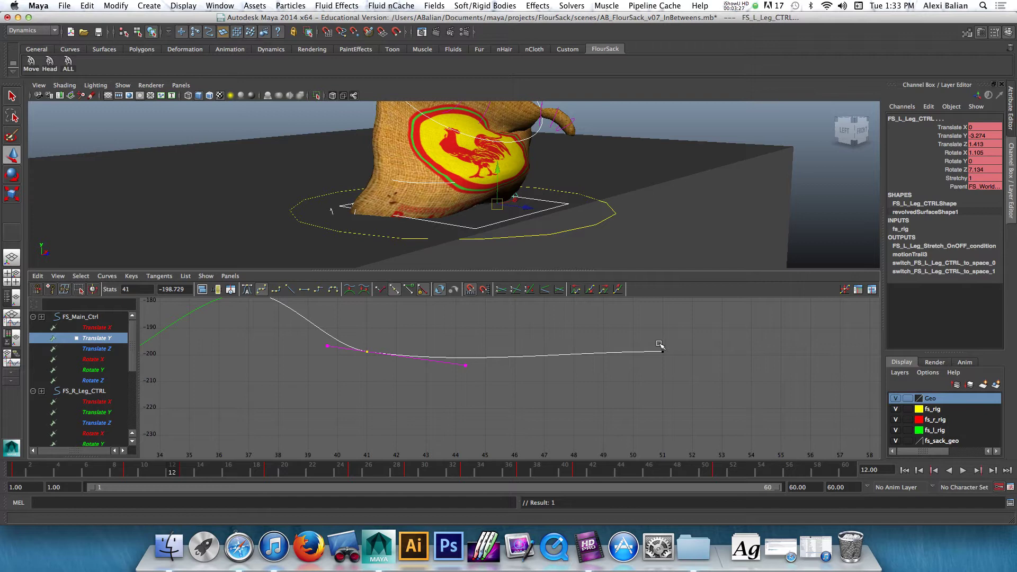
pyautogui.scroll(-10, 538, 228)
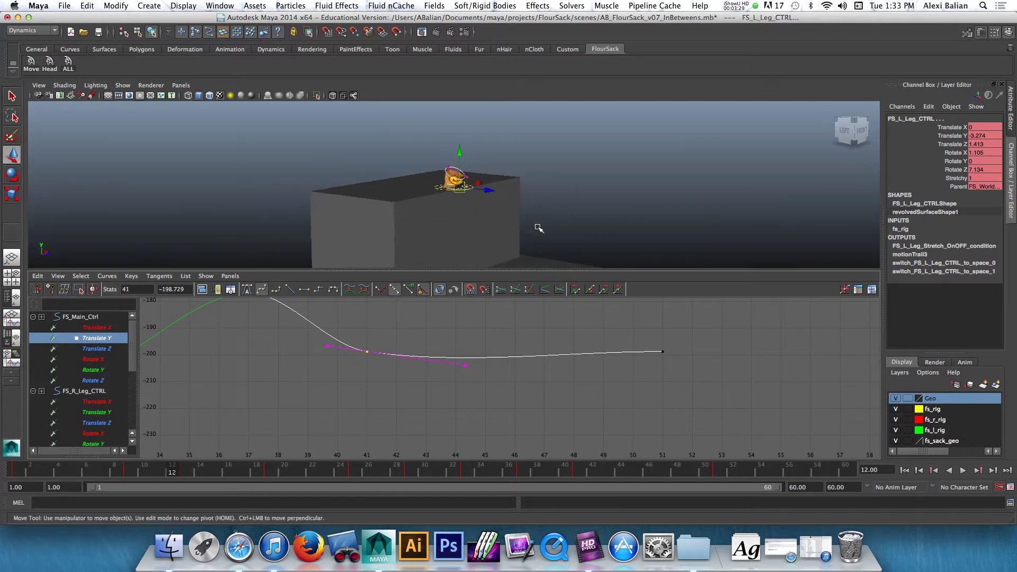
pyautogui.scroll(10, 468, 154)
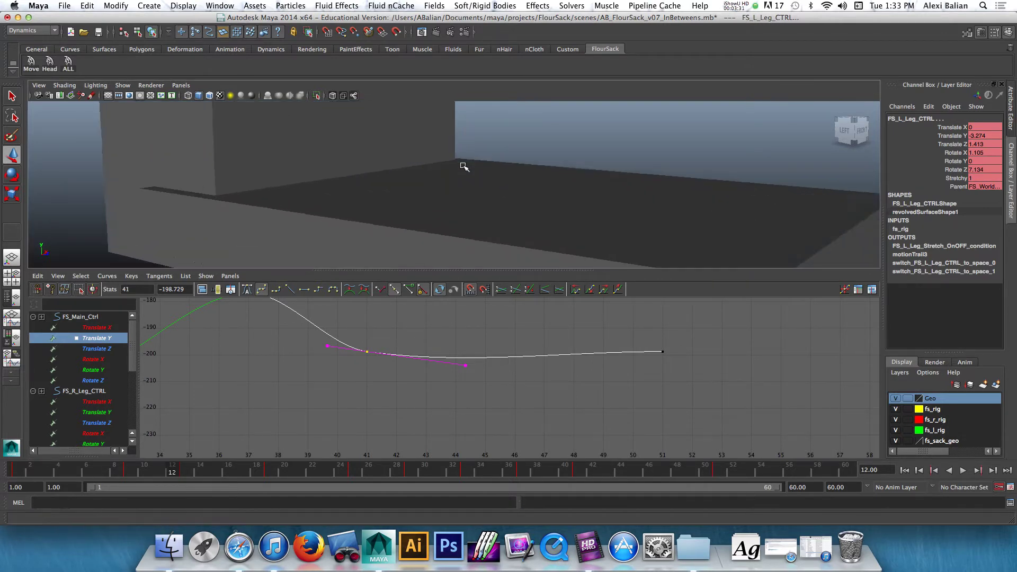
pyautogui.scroll(2, 461, 169)
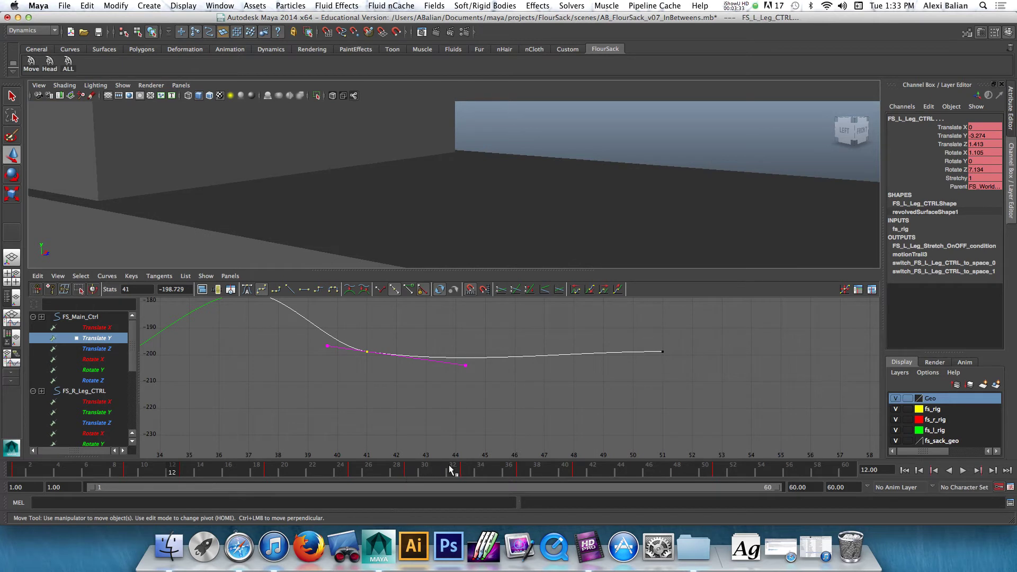
pyautogui.moveTo(450, 468); pyautogui.dragTo(717, 477)
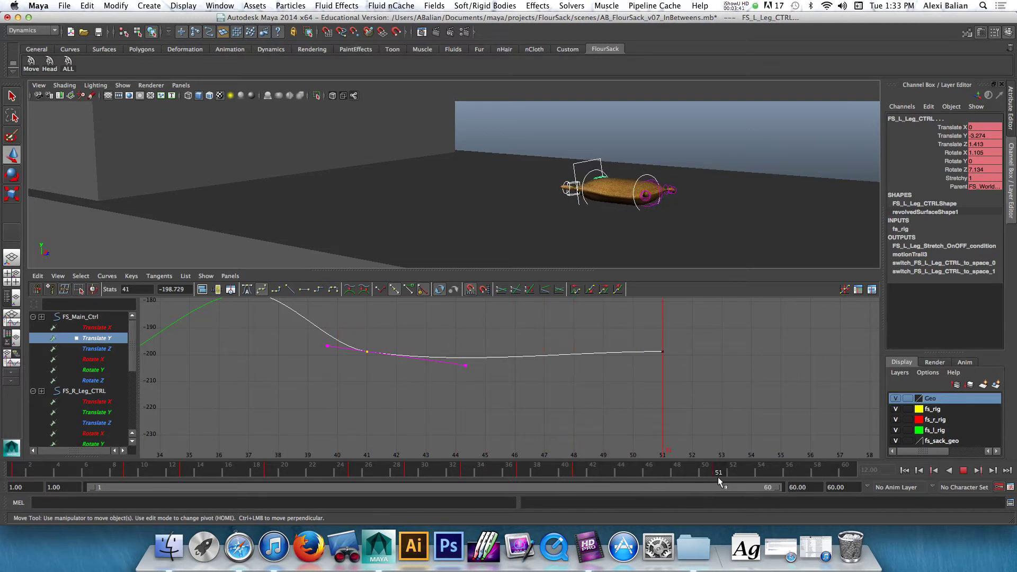
# - Break and free the tangents of the key at frame 41, and level its outgoing handle to flatten the curve up to frame 51
pyautogui.moveTo(454, 335); pyautogui.dragTo(445, 363)
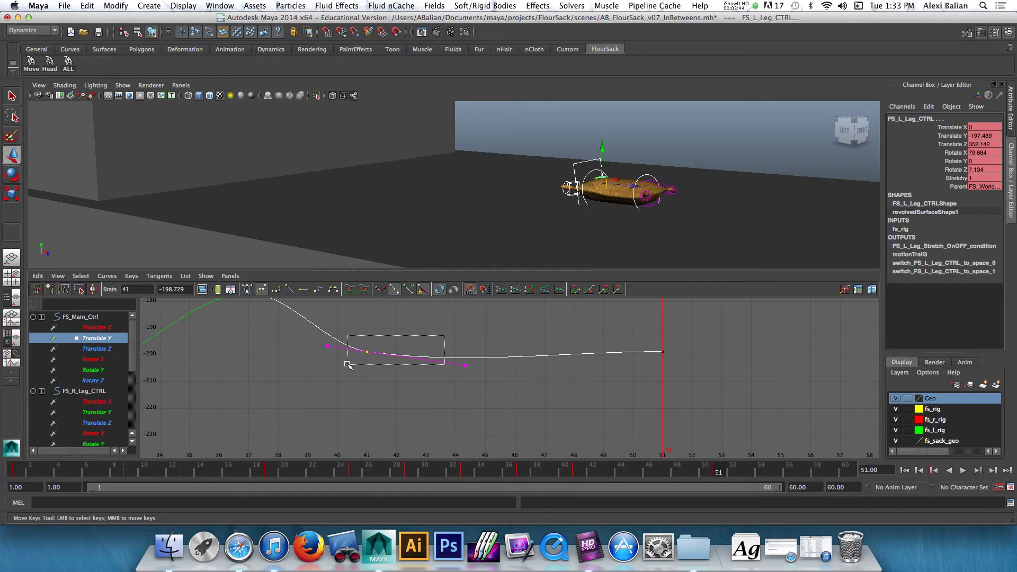
pyautogui.click(381, 288)
pyautogui.moveTo(437, 328); pyautogui.dragTo(466, 371)
pyautogui.moveTo(466, 370); pyautogui.dragTo(467, 362, button='middle')
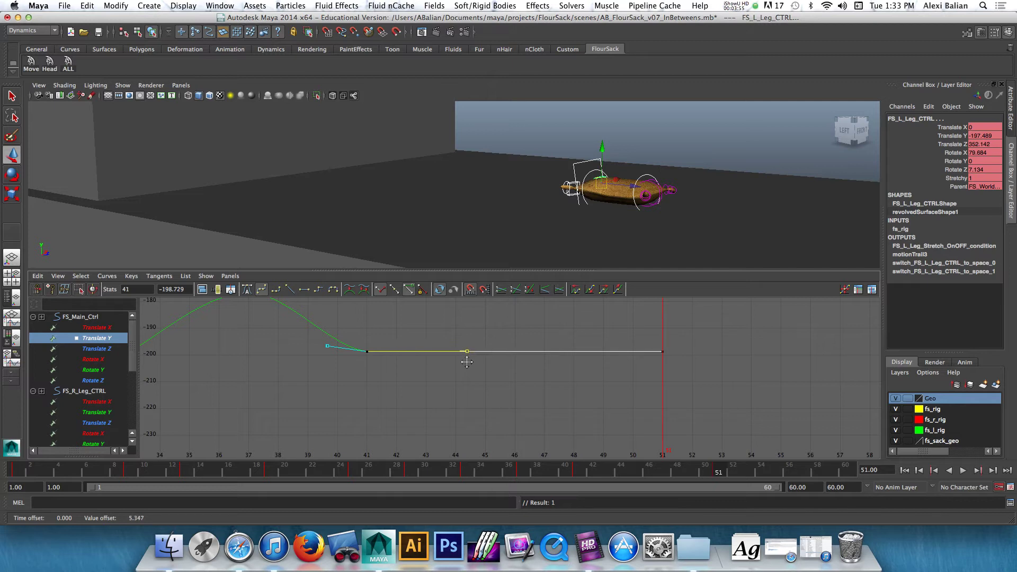
# - Raise the incoming tangent handle of the Translate Y key at frame 41 for a sharp contact, and scrub to frame 51 to check the landing
pyautogui.moveTo(309, 338); pyautogui.dragTo(337, 357)
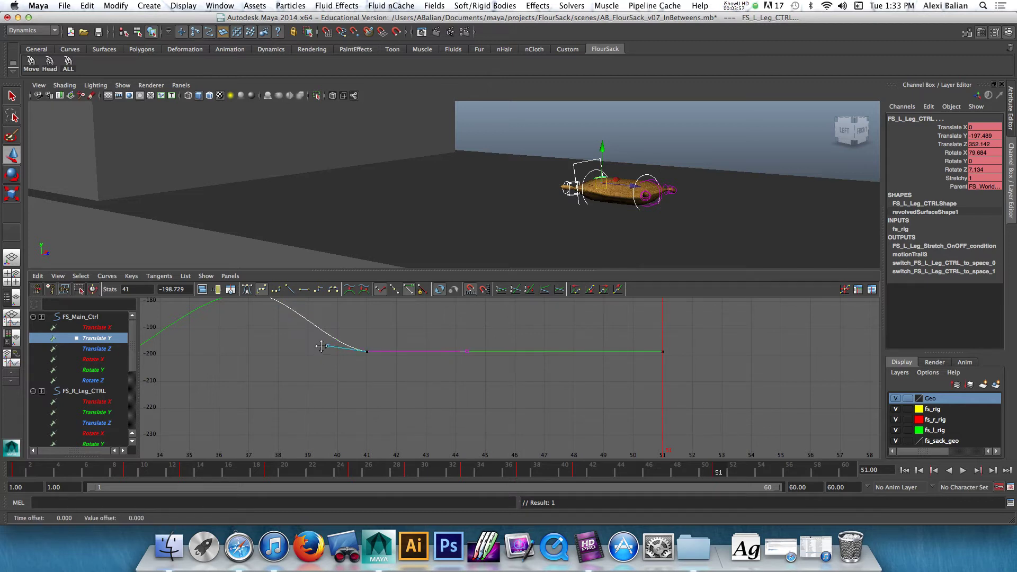
pyautogui.moveTo(321, 354); pyautogui.dragTo(323, 341, button='middle')
pyautogui.hotkey('ctrl', 'z')
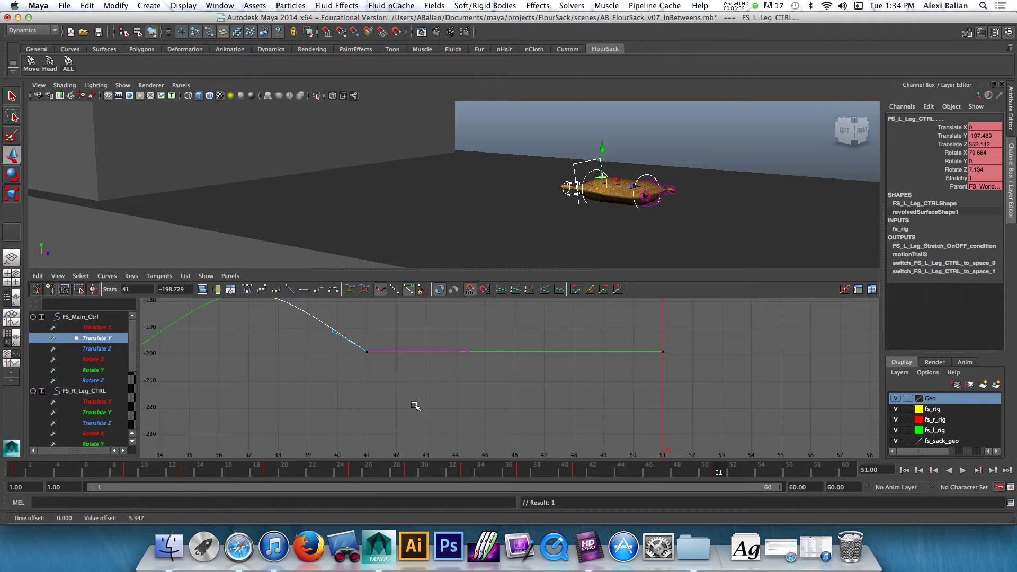
pyautogui.moveTo(452, 471)
pyautogui.mouseDown()
pyautogui.moveTo(704, 461)
pyautogui.moveTo(552, 463)
pyautogui.moveTo(687, 451)
pyautogui.moveTo(716, 451)
pyautogui.moveTo(718, 465)
pyautogui.mouseUp()
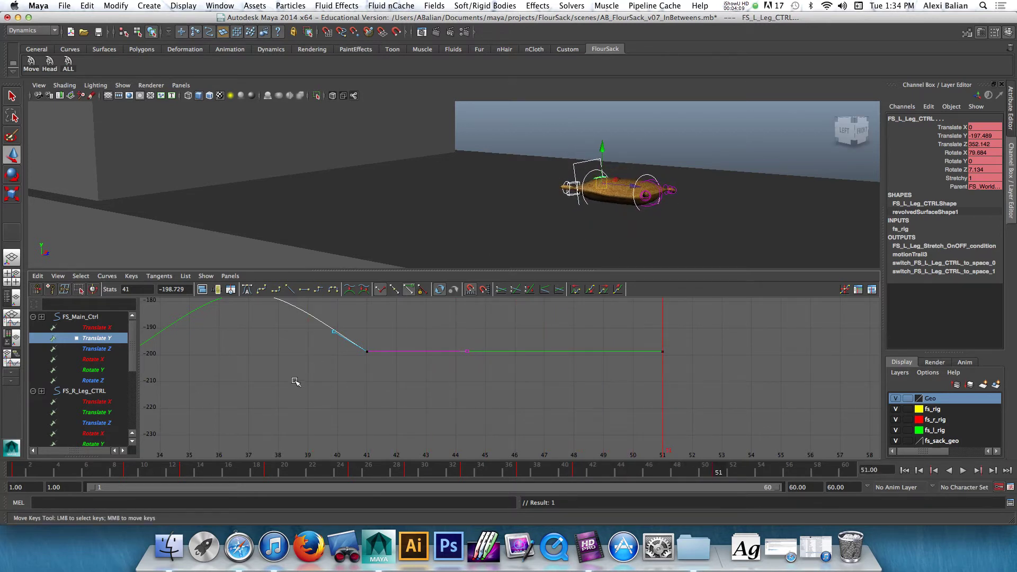
# - Return to the opening keys of the Translate Y curve, and view the sack on top of the box at frame 1
pyautogui.press('a')
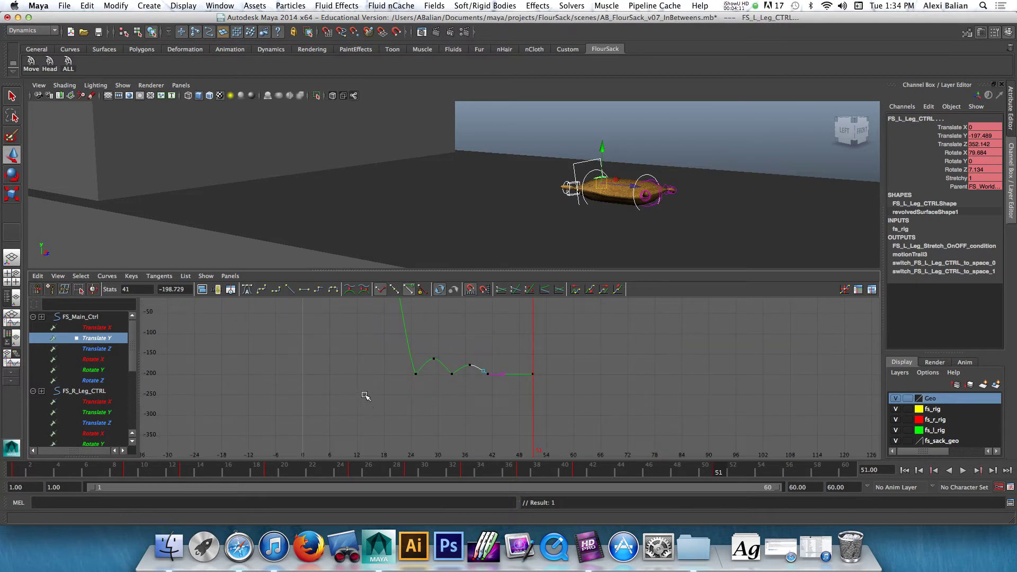
pyautogui.keyDown('alt'); pyautogui.moveTo(362, 364); pyautogui.dragTo(495, 462, button='middle'); pyautogui.keyUp('alt')
pyautogui.scroll(10, 453, 403)
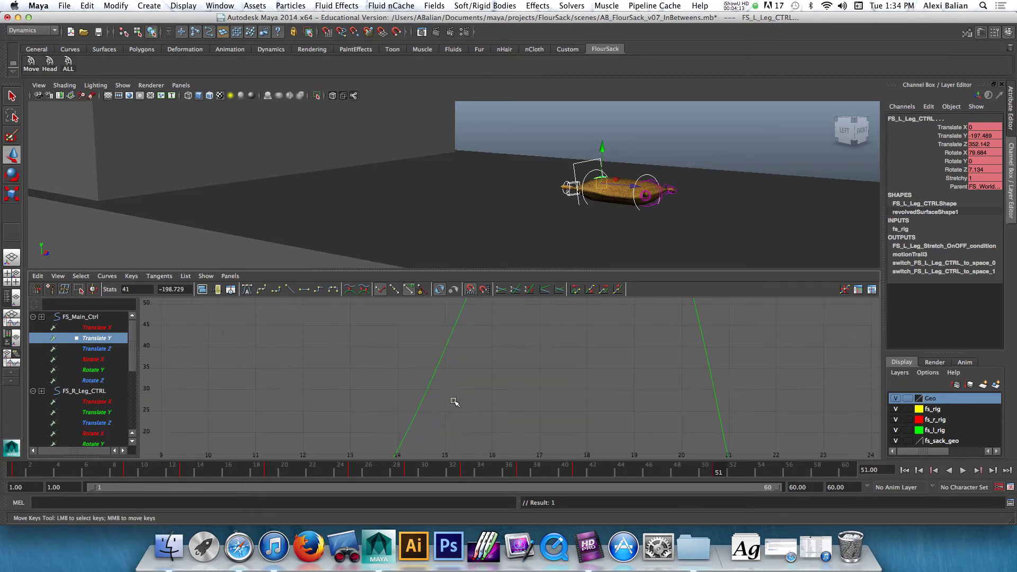
pyautogui.scroll(-2, 407, 420)
pyautogui.keyDown('alt'); pyautogui.moveTo(407, 420); pyautogui.dragTo(546, 301, button='middle'); pyautogui.keyUp('alt')
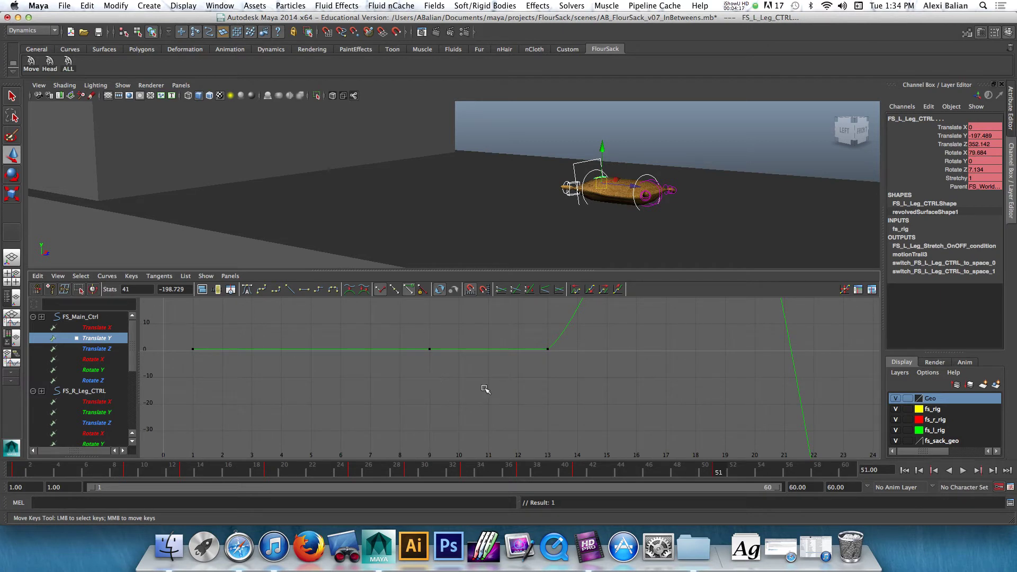
pyautogui.scroll(-10, 349, 186)
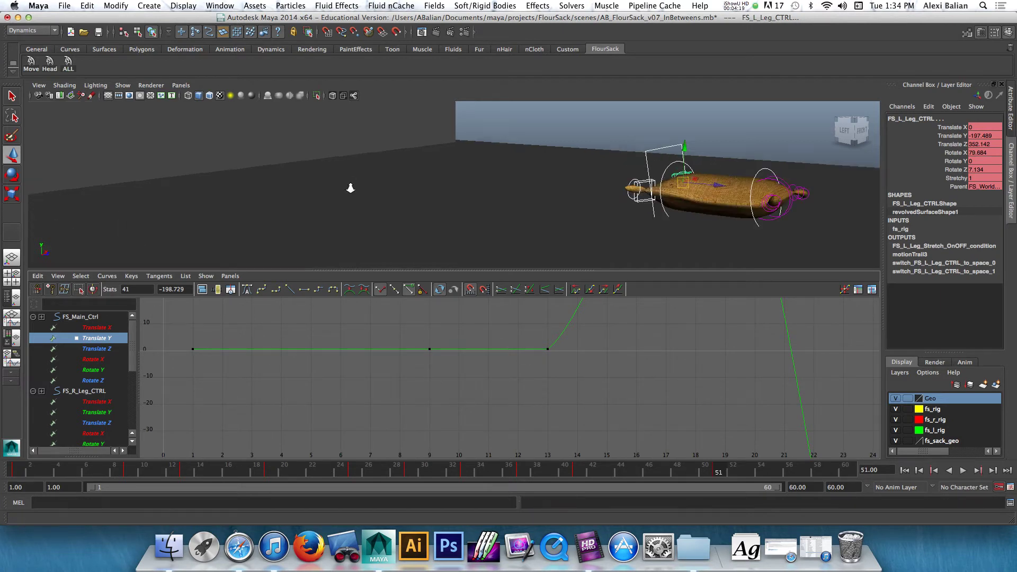
pyautogui.keyDown('alt'); pyautogui.moveTo(349, 135); pyautogui.dragTo(395, 245, button='middle'); pyautogui.keyUp('alt')
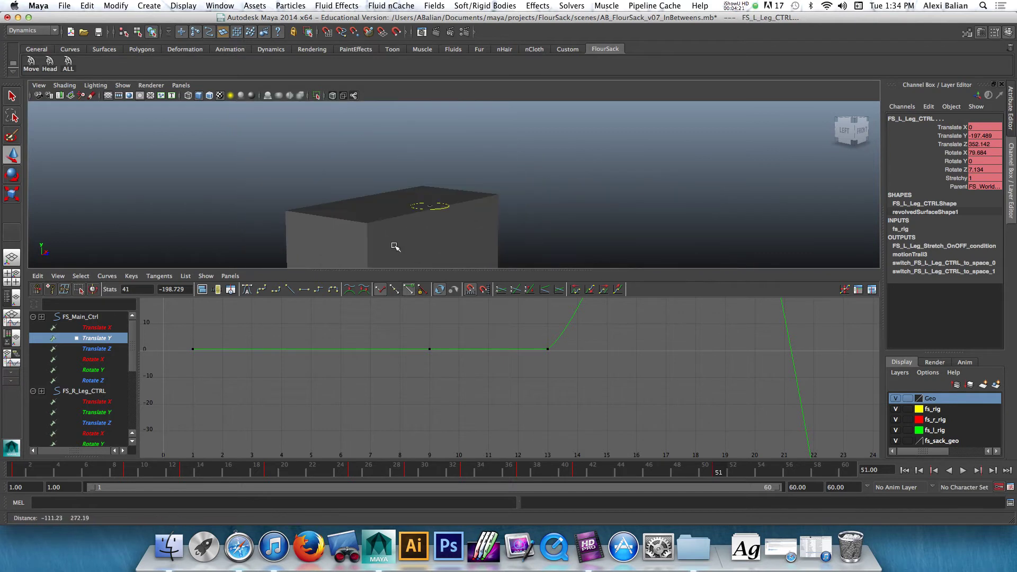
pyautogui.scroll(8, 394, 211)
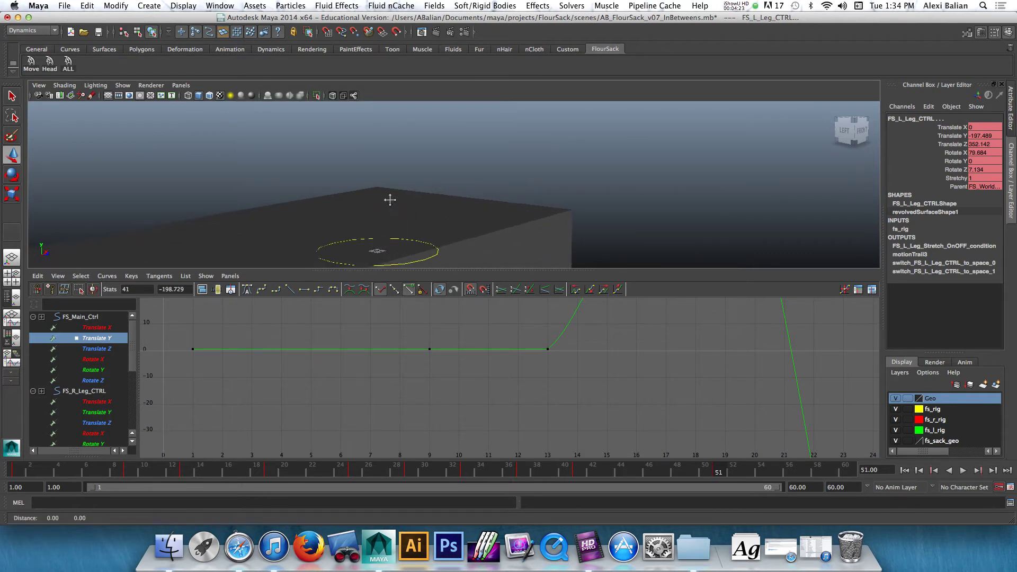
pyautogui.keyDown('alt'); pyautogui.moveTo(390, 200); pyautogui.dragTo(391, 156, button='middle'); pyautogui.keyUp('alt')
pyautogui.click(16, 470)
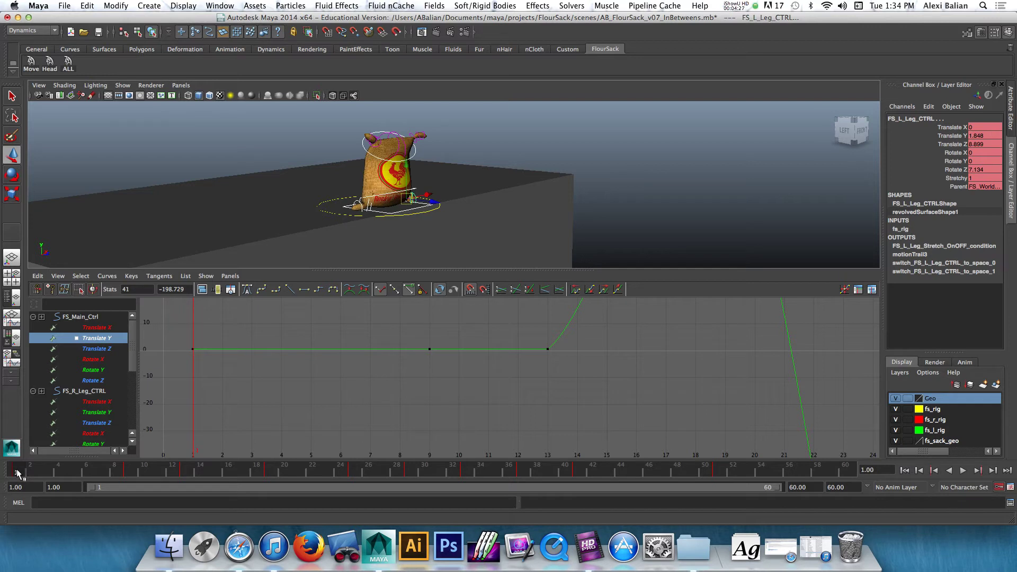
# - Step through frames 1 to 9 to examine how the sack starts moving, and return to frame 1
pyautogui.hotkey('alt', '.')
pyautogui.hotkey('alt', '.')
pyautogui.hotkey('alt', '.')
pyautogui.hotkey('alt', '.')
pyautogui.hotkey('alt', '.')
pyautogui.hotkey('alt', '.')
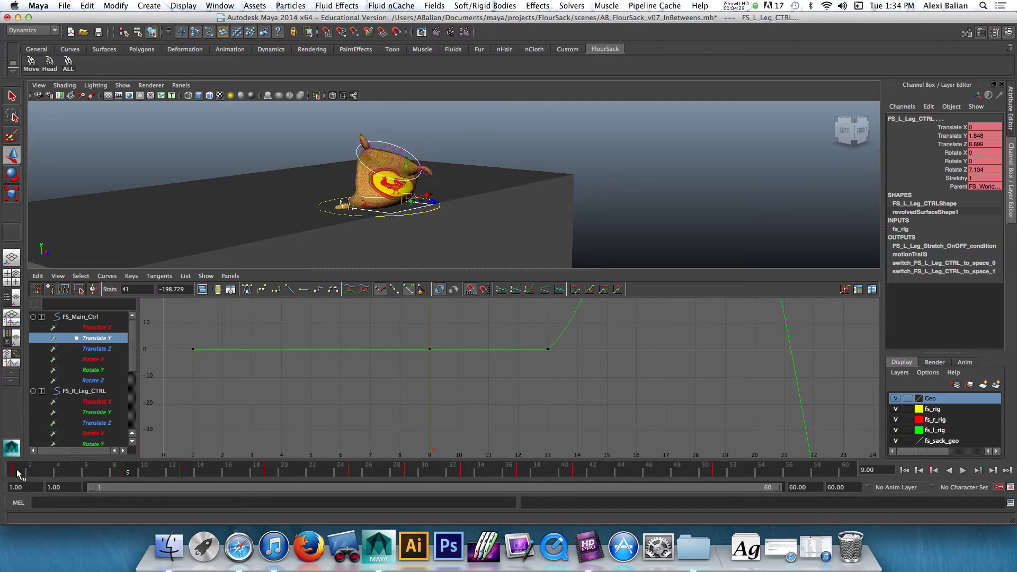
pyautogui.hotkey('alt', ',')
pyautogui.hotkey('alt', ',')
pyautogui.hotkey('alt', ',')
pyautogui.hotkey('alt', ',')
pyautogui.hotkey('alt', ',')
pyautogui.hotkey('alt', ',')
pyautogui.hotkey('alt', ',')
pyautogui.hotkey('alt', ',')
pyautogui.hotkey('alt', ',')
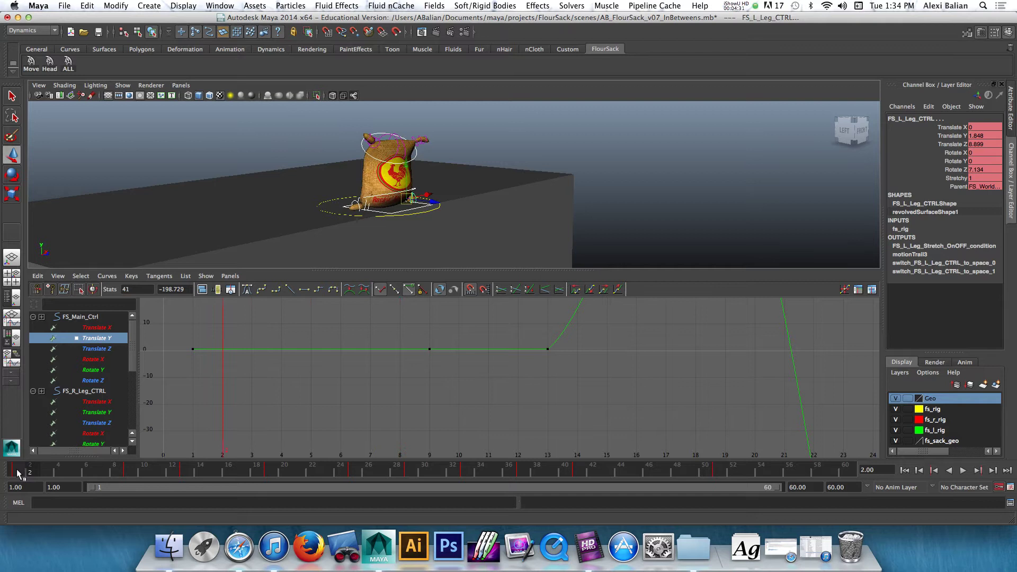
pyautogui.click(17, 470)
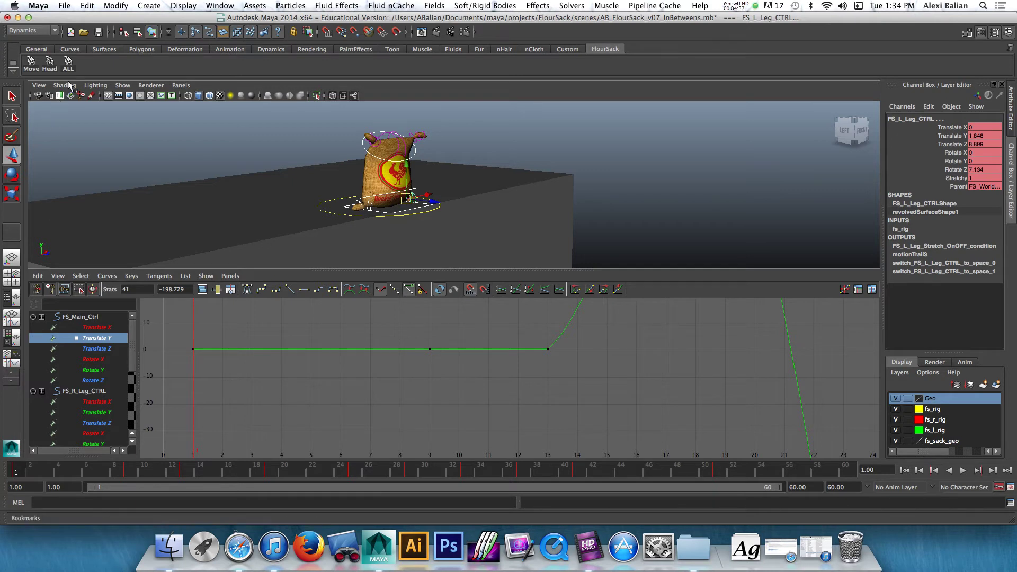
# - Select all of the sack's controls, copy their keys at frame 1, and paste them at frame 4 to hold the opening pose
pyautogui.click(68, 63)
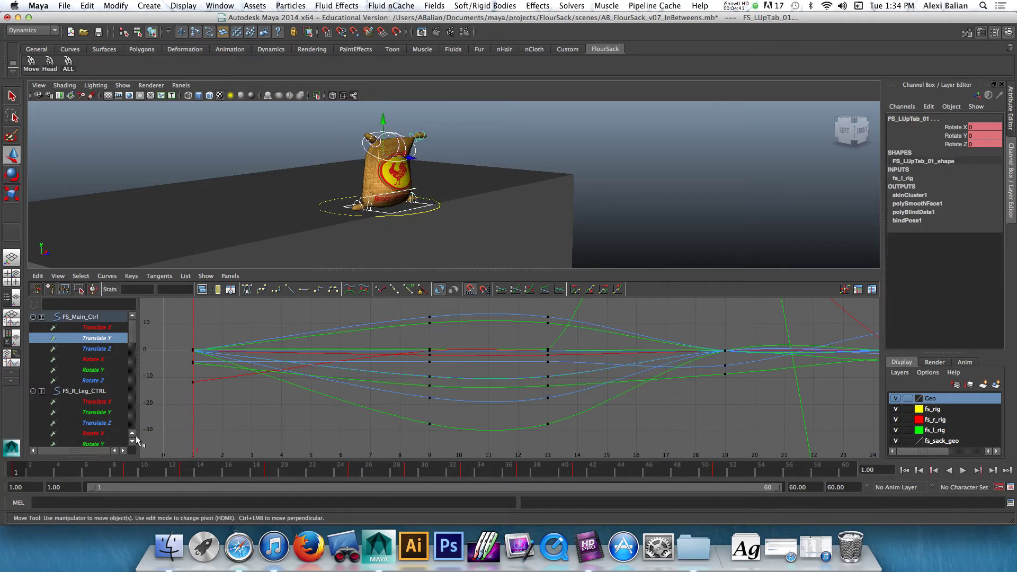
pyautogui.rightClick(15, 471)
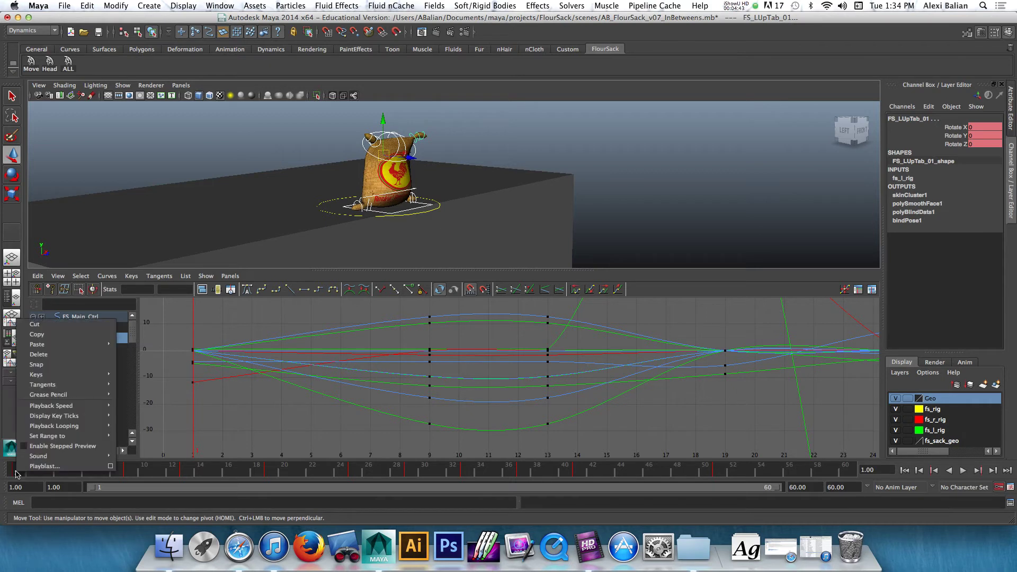
pyautogui.click(38, 335)
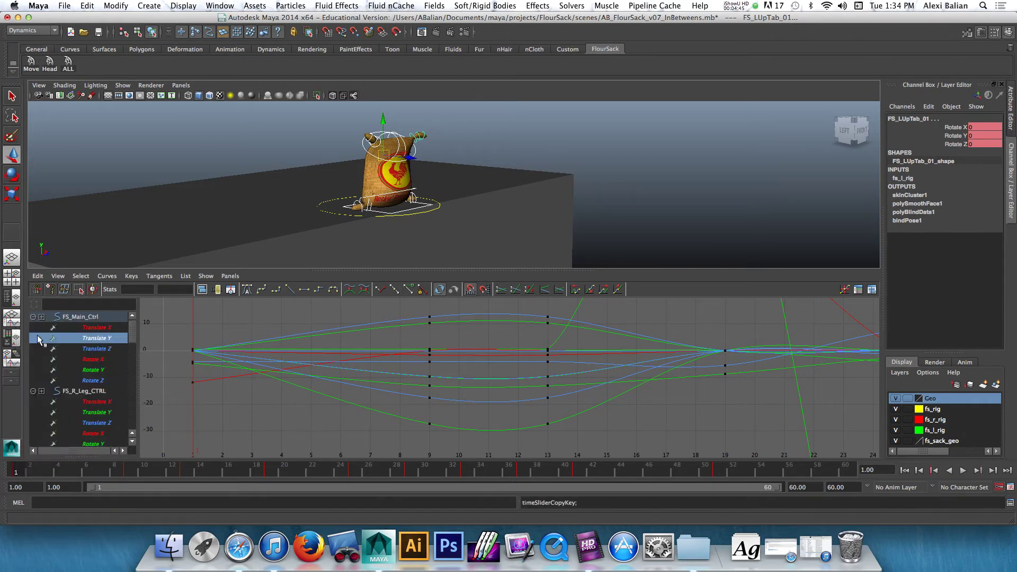
pyautogui.click(56, 474)
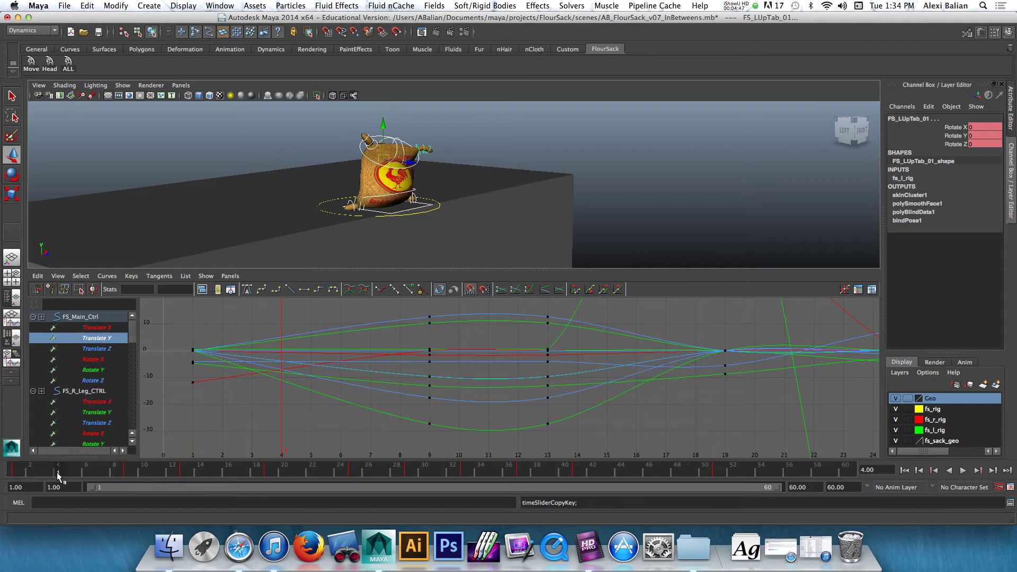
pyautogui.rightClick(58, 473)
pyautogui.moveTo(122, 343)
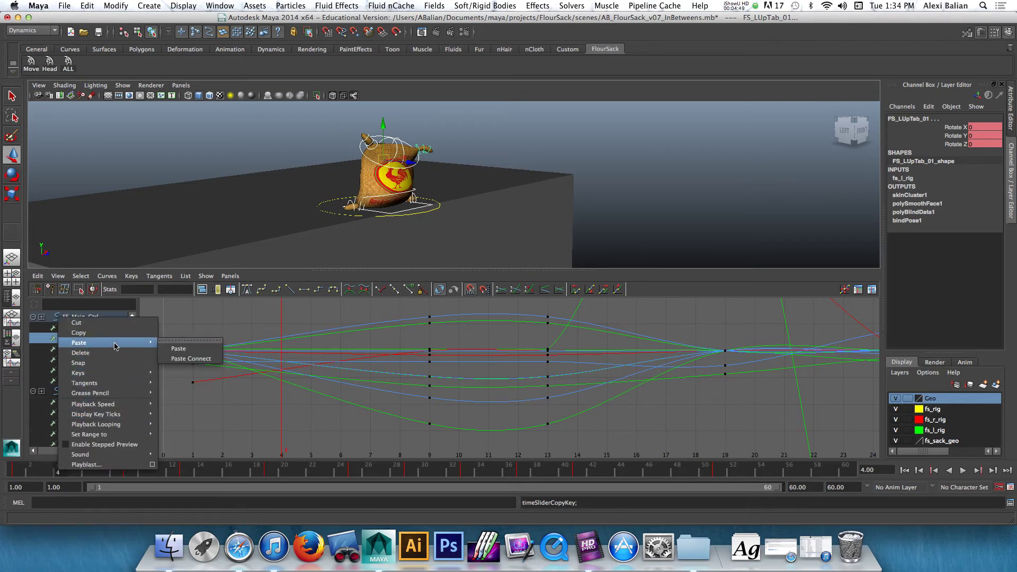
pyautogui.click(208, 349)
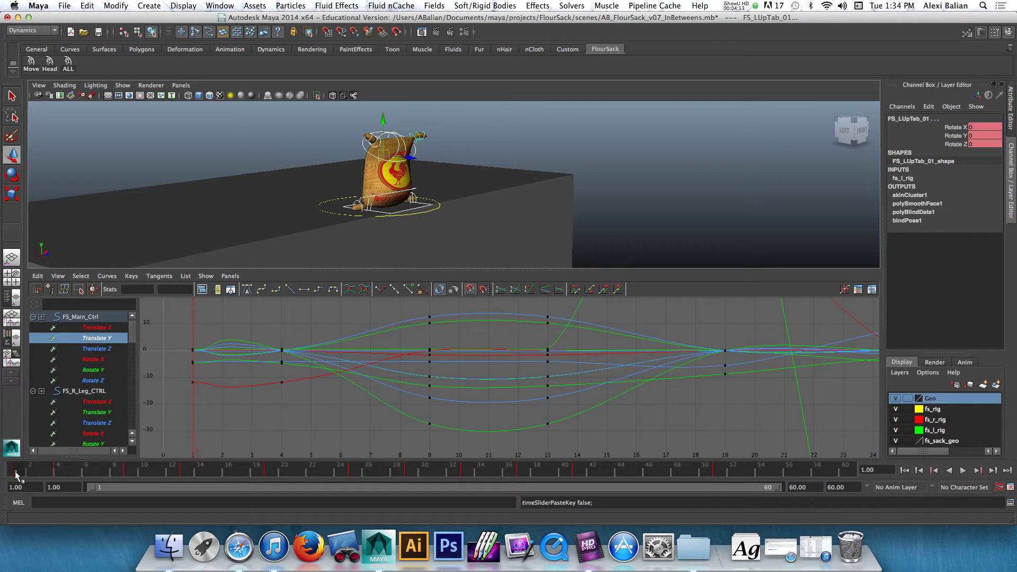
pyautogui.hotkey('alt', 'v')
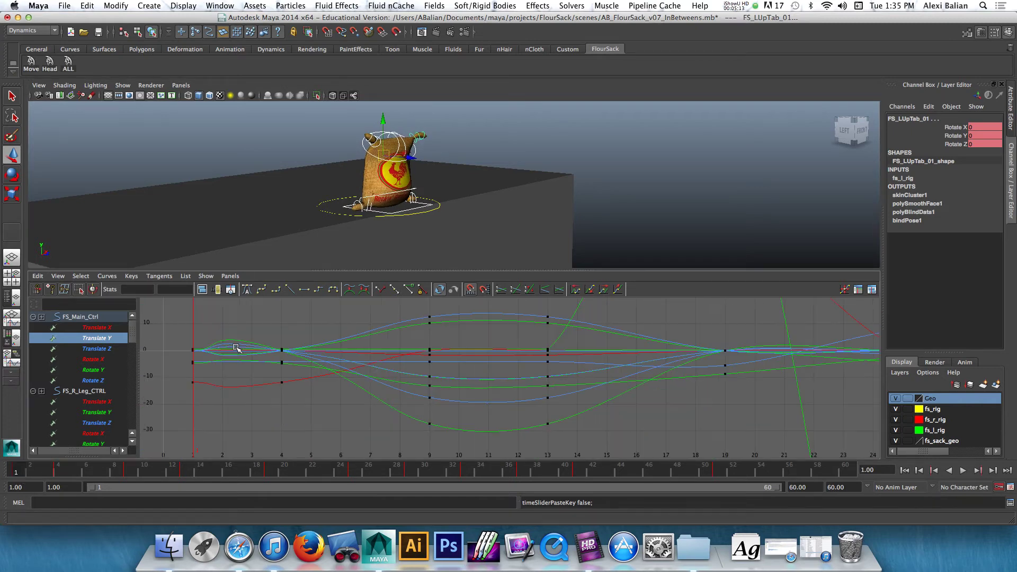
# - Set flat tangents on all controls' keys at frame 1, and try to break the tangents of the keys at frame 4
pyautogui.keyDown('alt'); pyautogui.moveTo(233, 360); pyautogui.dragTo(315, 350, button='middle'); pyautogui.keyUp('alt')
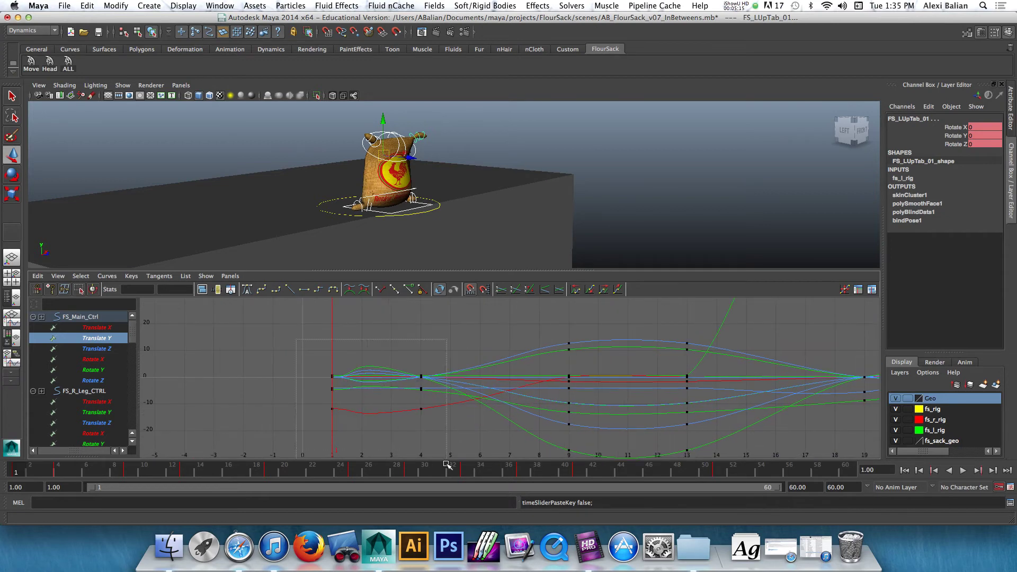
pyautogui.moveTo(446, 466); pyautogui.dragTo(441, 461)
pyautogui.scroll(5, 397, 375)
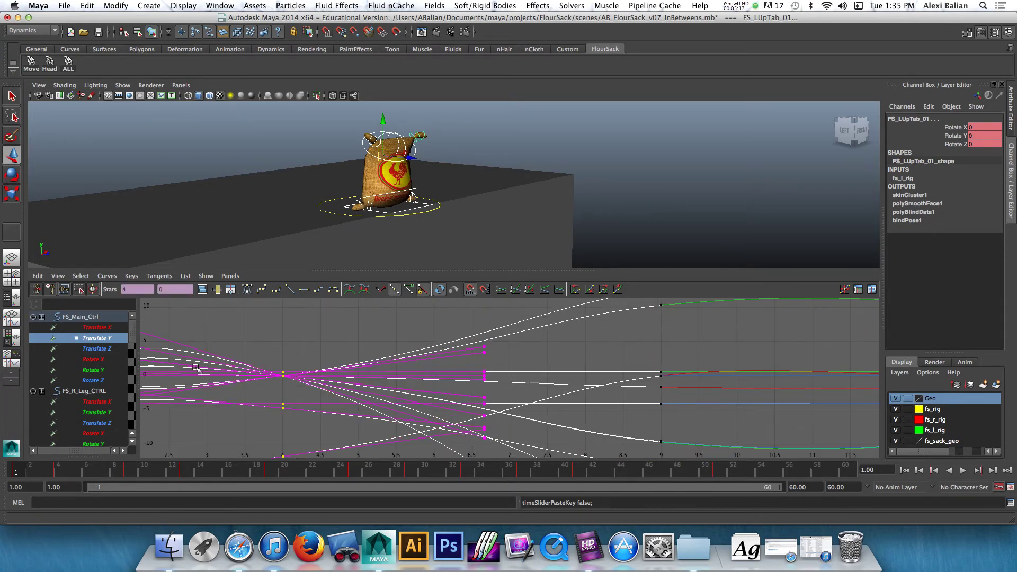
pyautogui.scroll(-5, 295, 358)
pyautogui.click(310, 351)
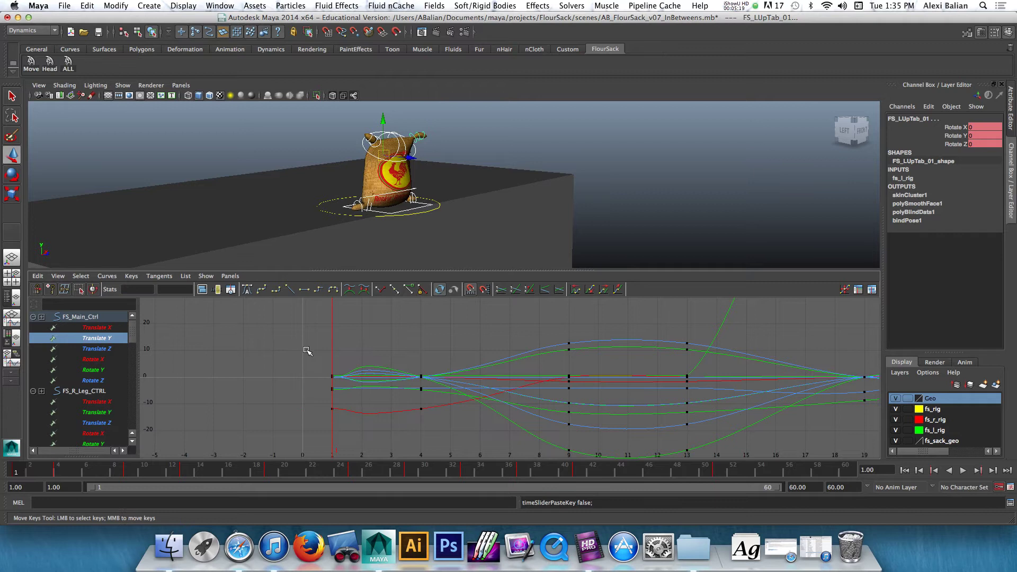
pyautogui.moveTo(341, 424); pyautogui.dragTo(320, 366)
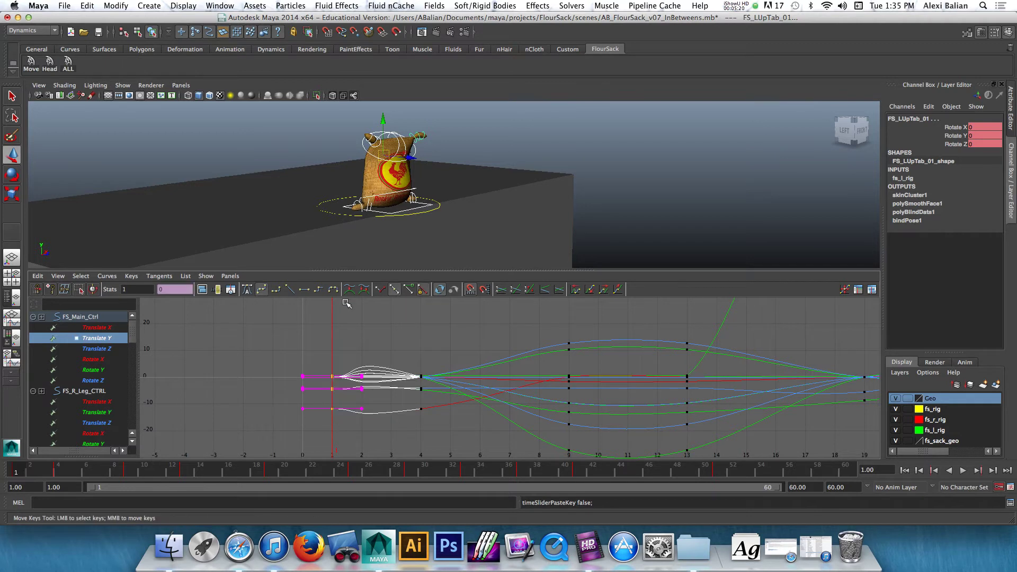
pyautogui.click(301, 291)
pyautogui.moveTo(431, 465); pyautogui.dragTo(428, 439)
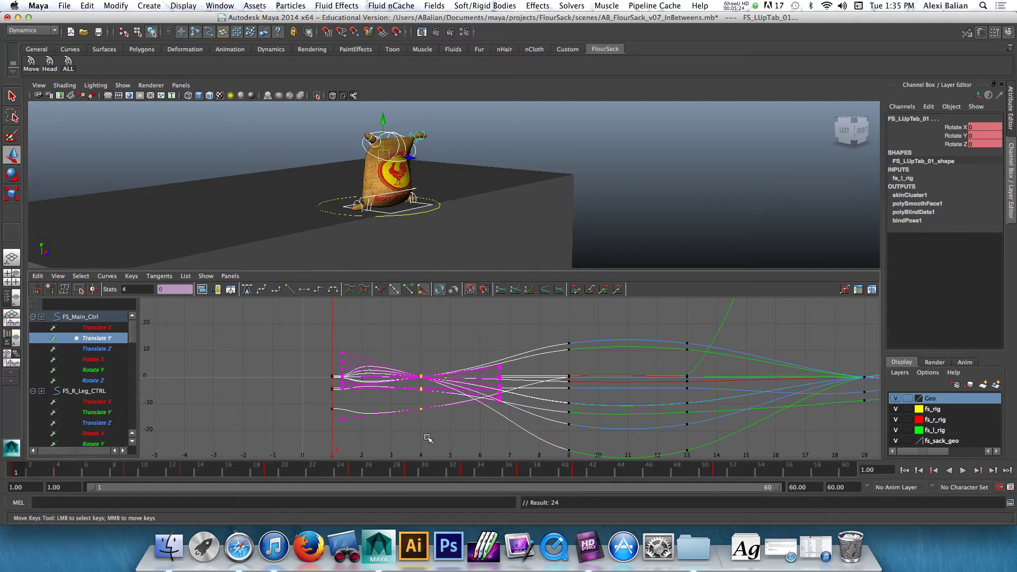
pyautogui.click(380, 290)
pyautogui.click(375, 333)
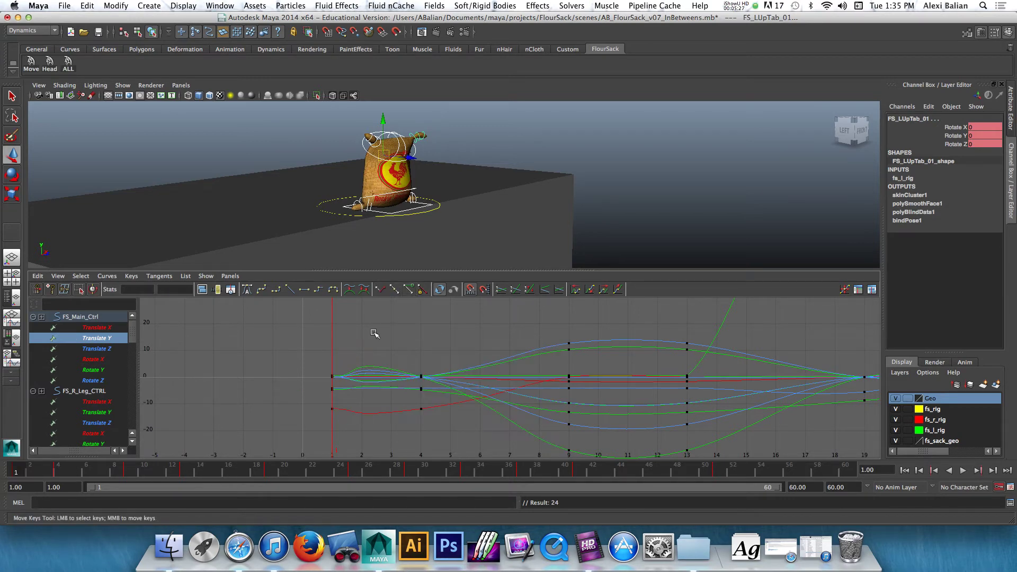
# - Examine the main control's Translate X, Y, Z and Rotate X curves one by one between frames 1 and 4
pyautogui.scroll(2, 377, 374)
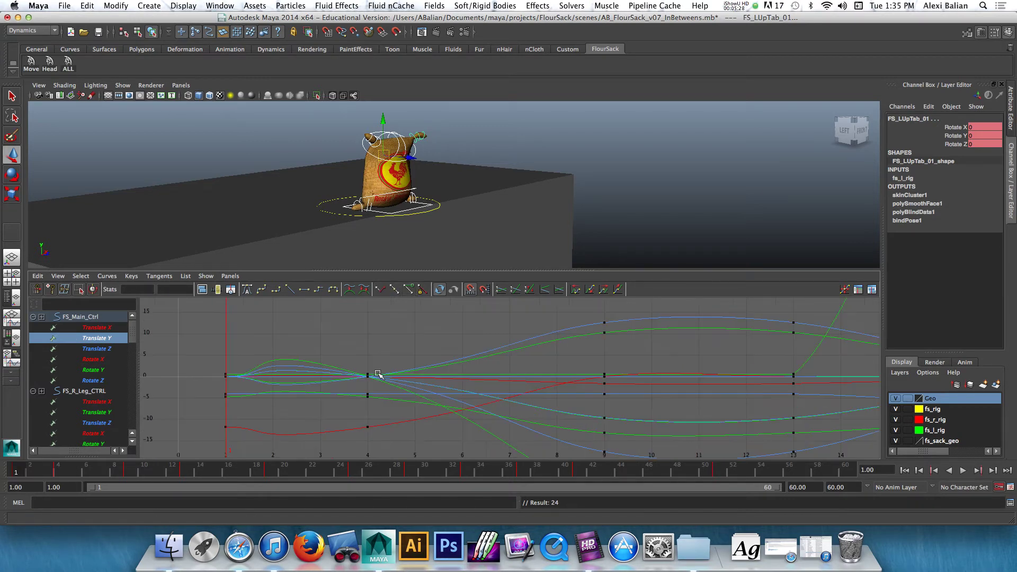
pyautogui.click(85, 348)
pyautogui.press('f')
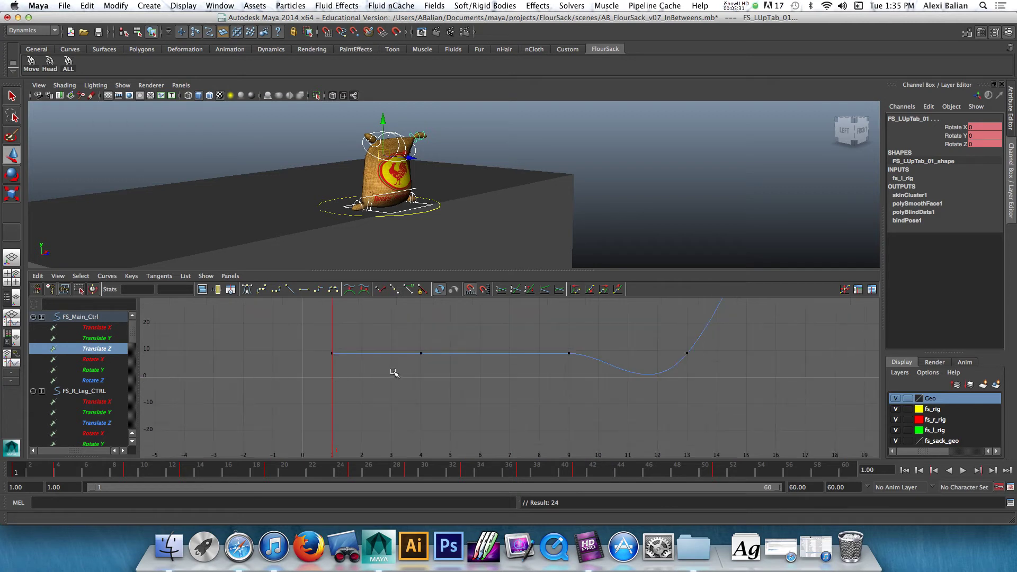
pyautogui.click(106, 327)
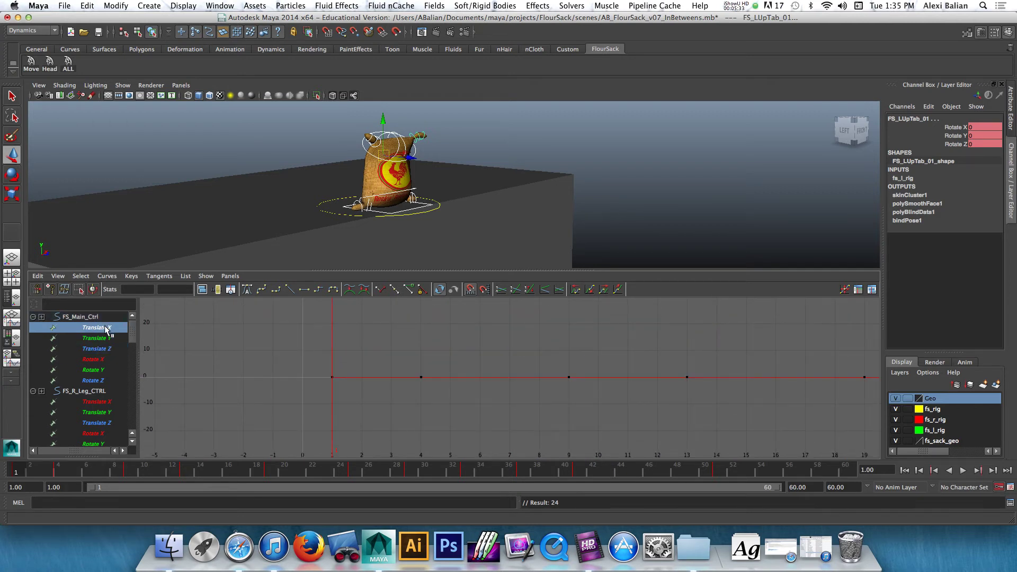
pyautogui.click(96, 338)
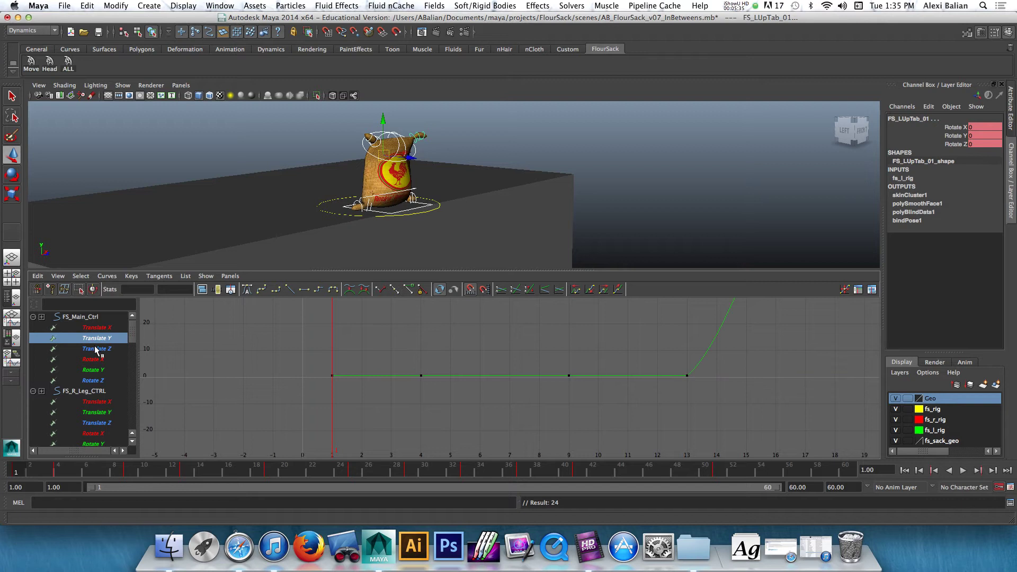
pyautogui.click(97, 349)
pyautogui.click(96, 360)
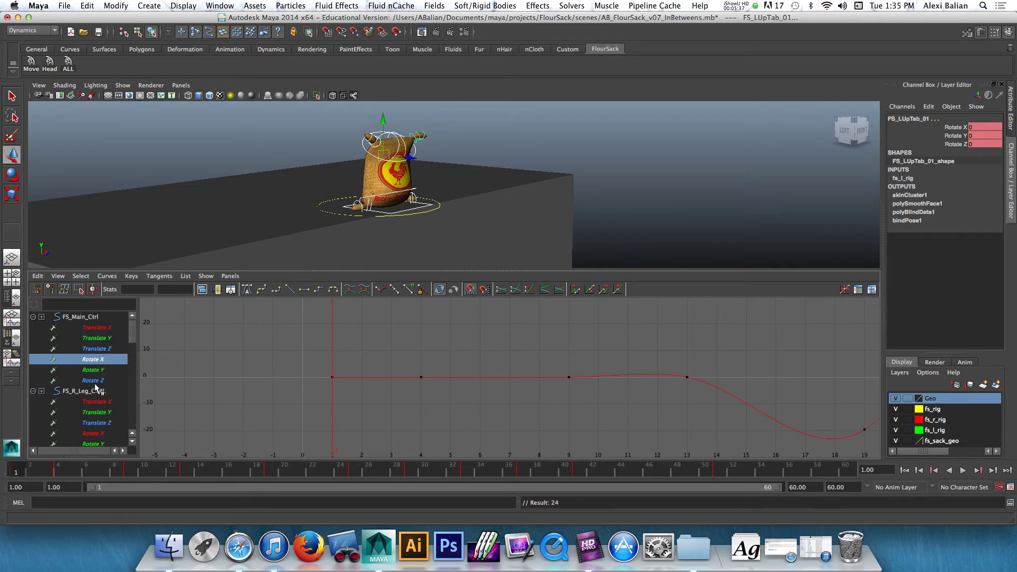
# - Examine the right leg control's Translate X and Translate Y curves, focusing on the stretch between frames 1 and 4
pyautogui.click(98, 402)
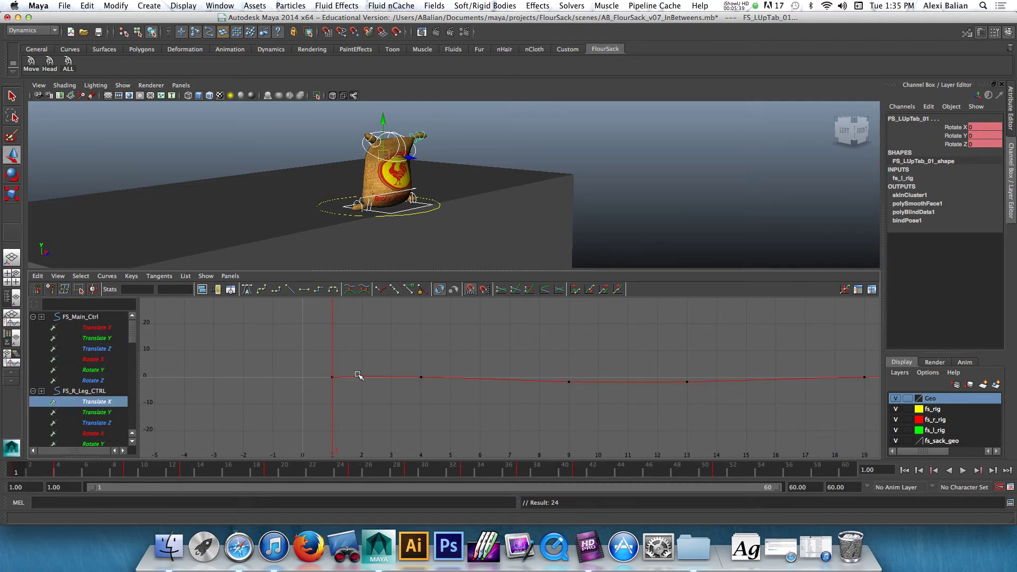
pyautogui.scroll(3, 414, 372)
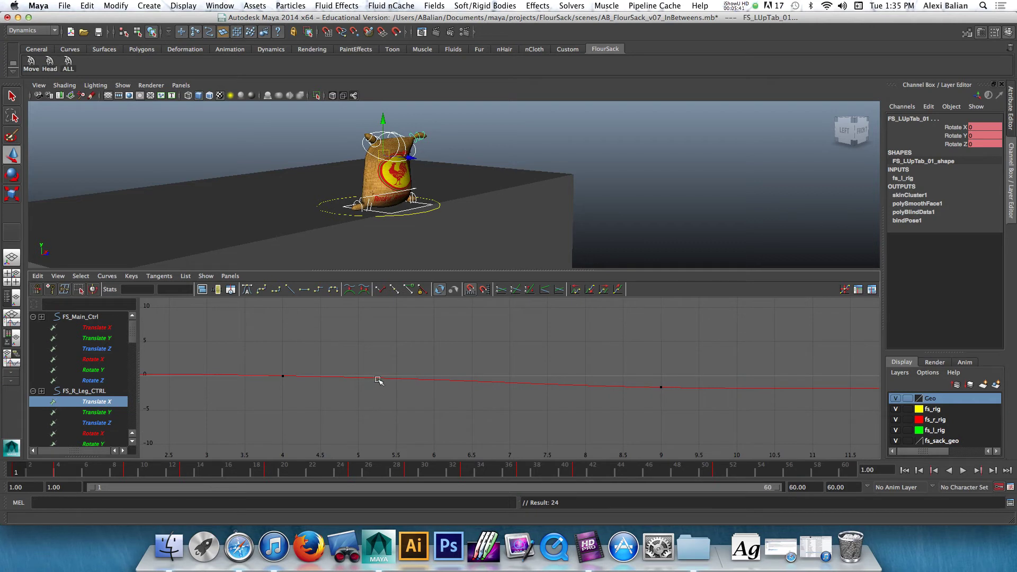
pyautogui.keyDown('alt'); pyautogui.moveTo(377, 383); pyautogui.dragTo(693, 356, button='middle'); pyautogui.keyUp('alt')
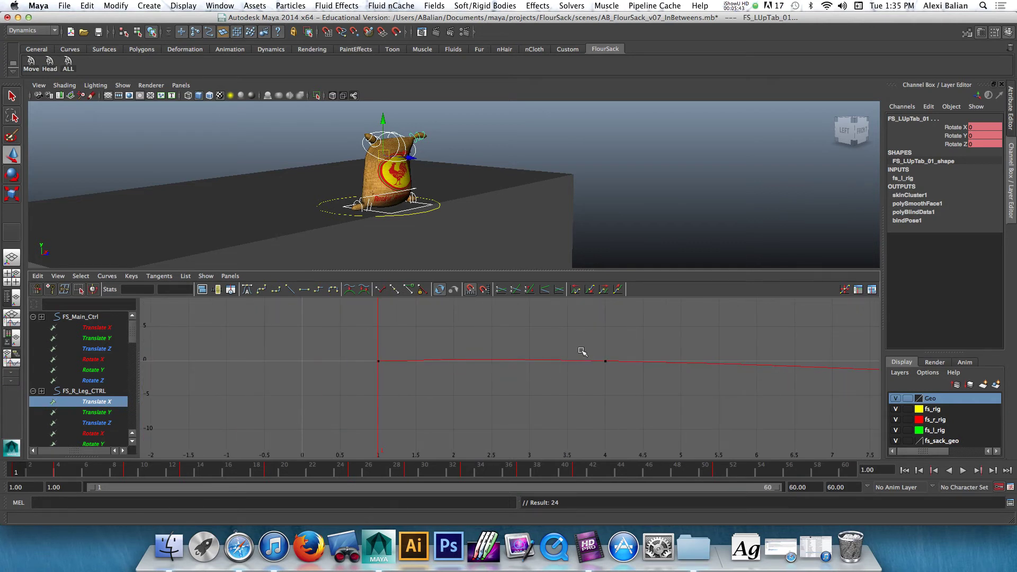
pyautogui.click(608, 363)
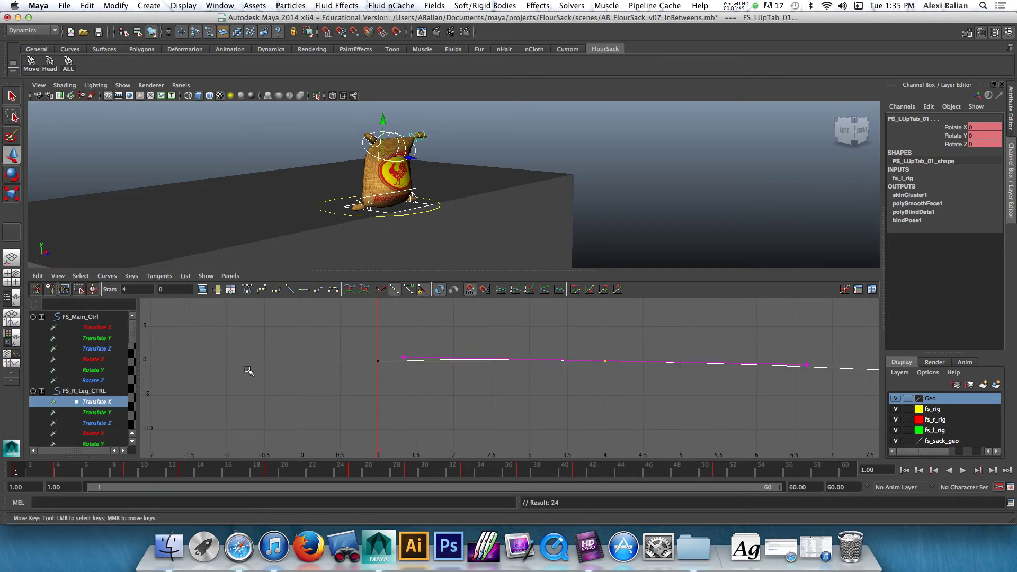
pyautogui.click(103, 414)
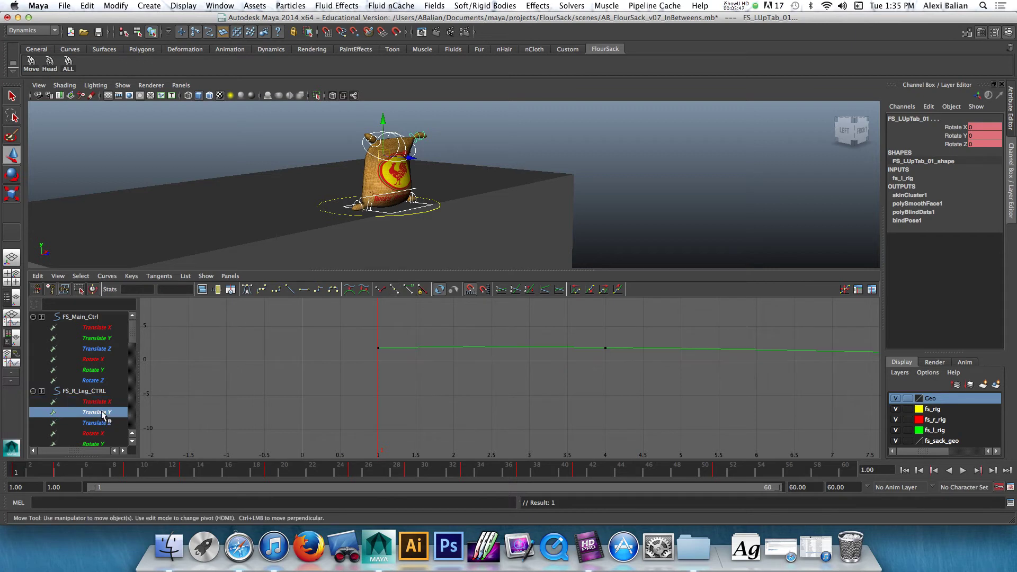
pyautogui.scroll(2, 578, 357)
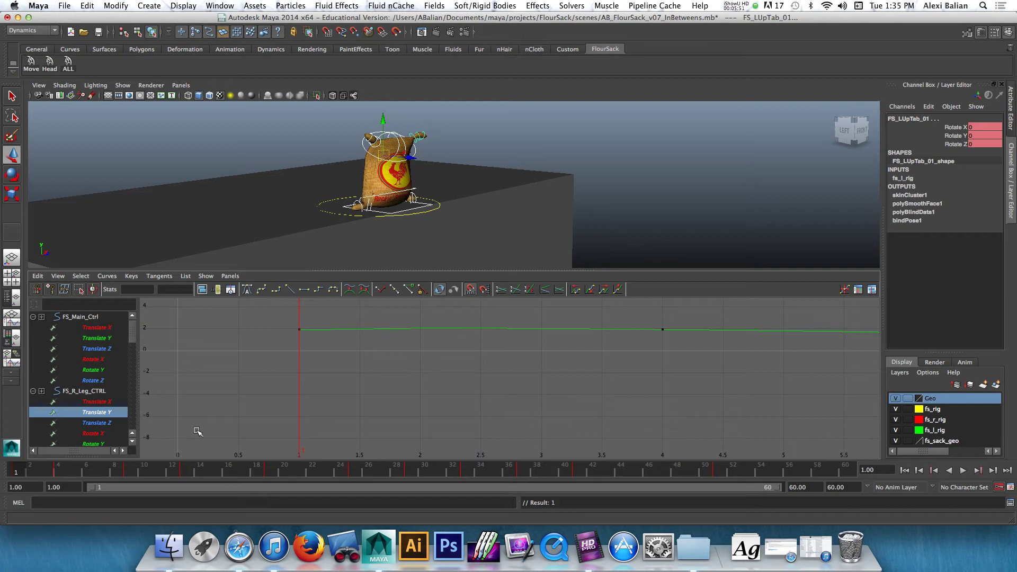
pyautogui.press('a')
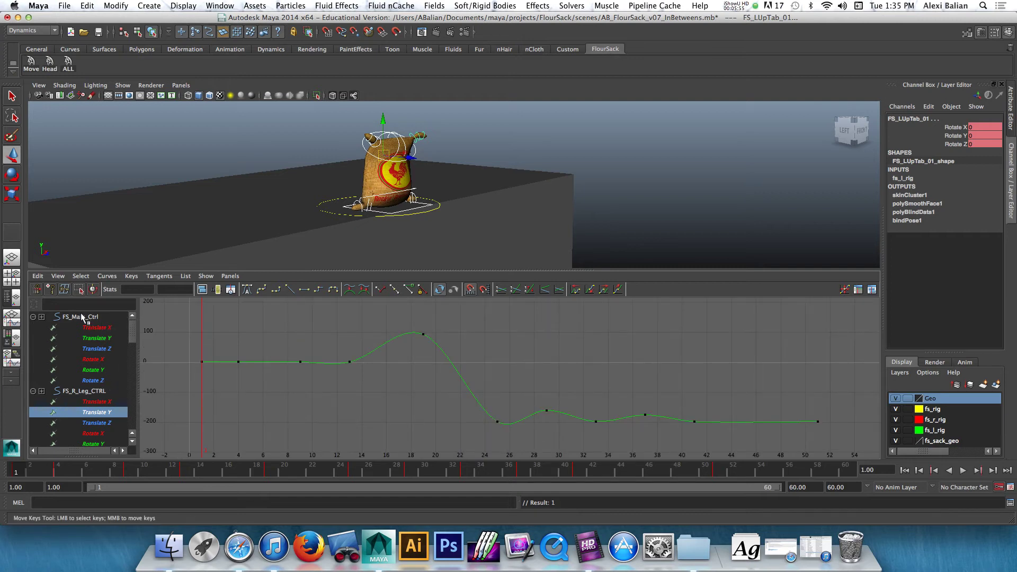
# - Select all of the sack's controls, show only the main control's curves, and scrub to frame 7 to examine the opening motion
pyautogui.click(68, 63)
pyautogui.click(78, 318)
pyautogui.press('f')
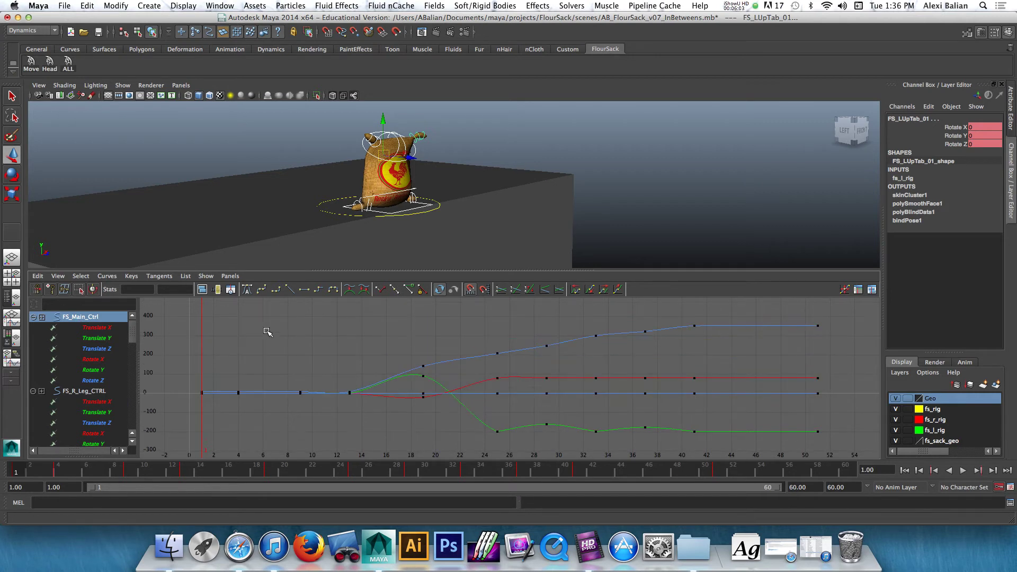
pyautogui.hotkey('alt', 'v')
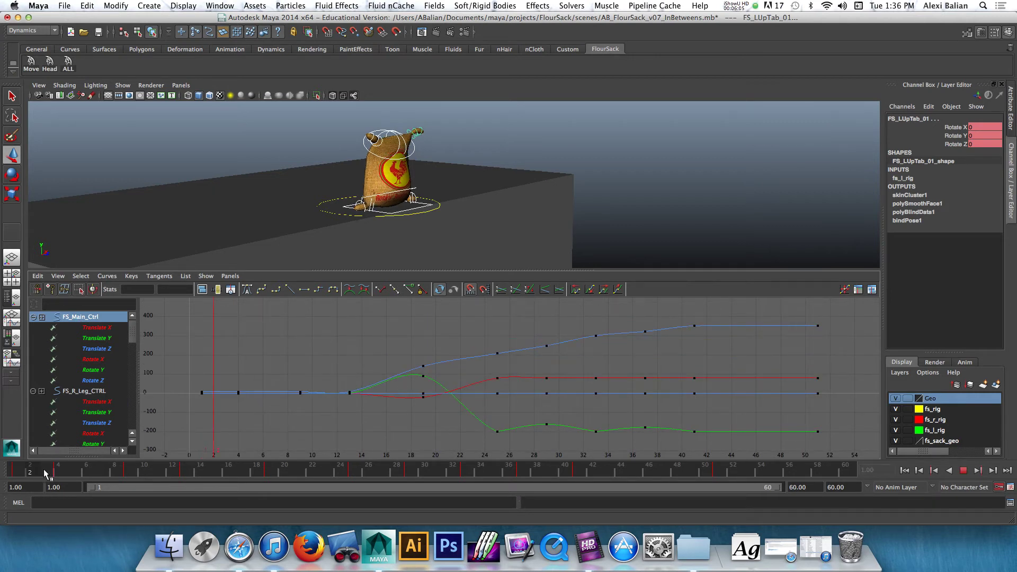
pyautogui.moveTo(61, 469); pyautogui.dragTo(102, 472)
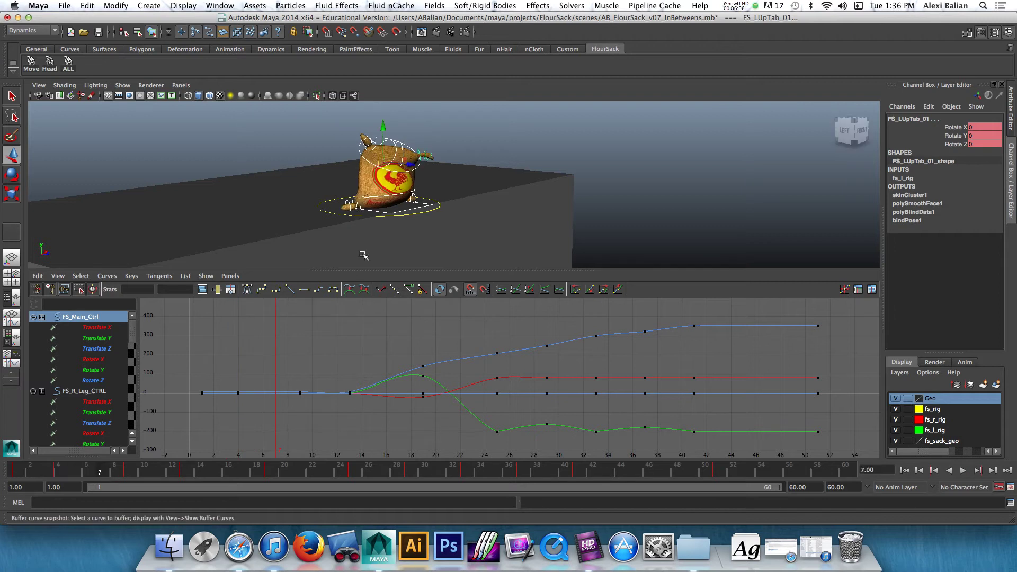
# - Select the right leg control and step repeatedly through the first frames from frame 1 to examine the foot's drift
pyautogui.click(358, 203)
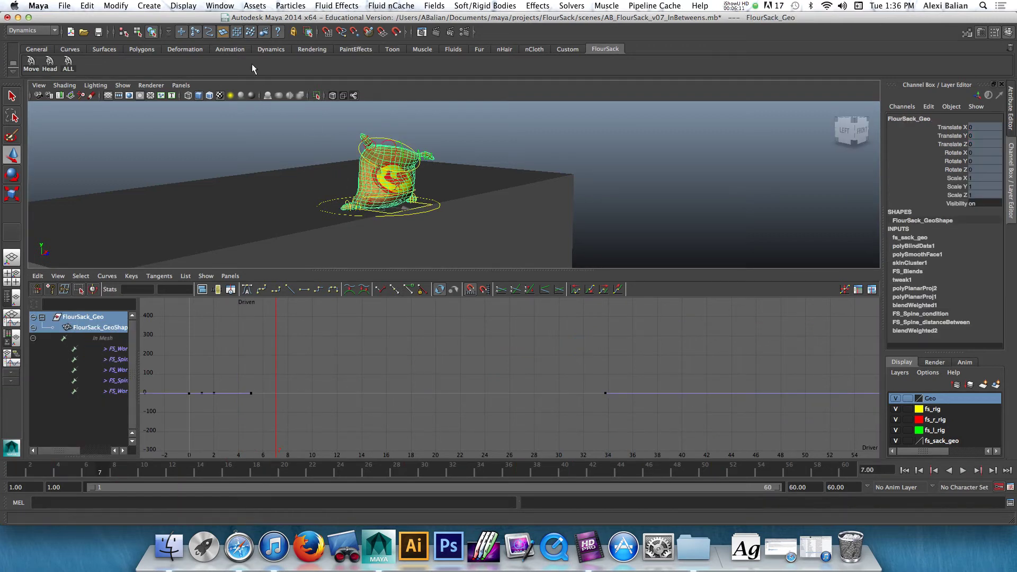
pyautogui.click(358, 206)
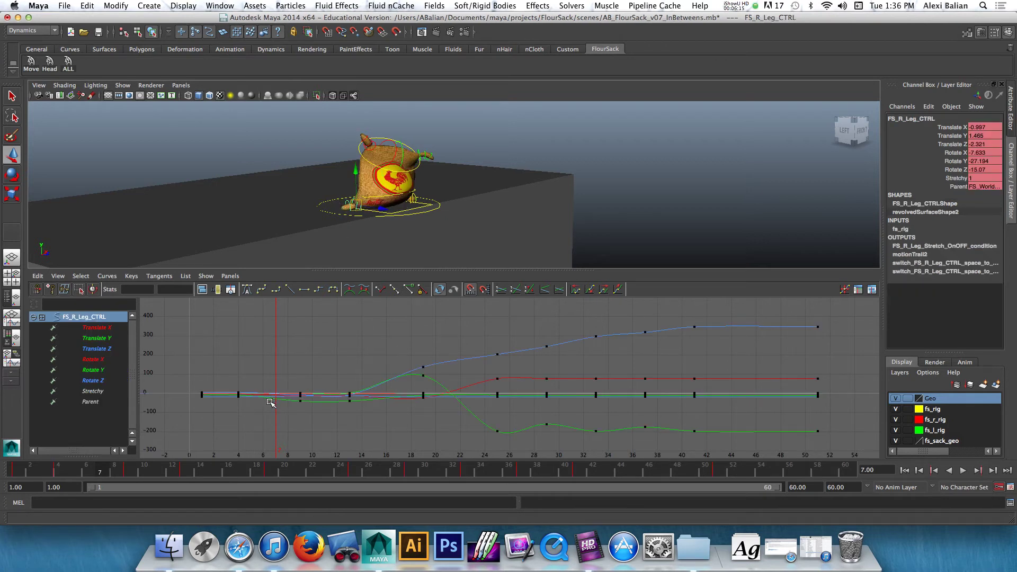
pyautogui.moveTo(16, 471)
pyautogui.mouseDown()
pyautogui.moveTo(85, 468)
pyautogui.moveTo(18, 474)
pyautogui.mouseUp()
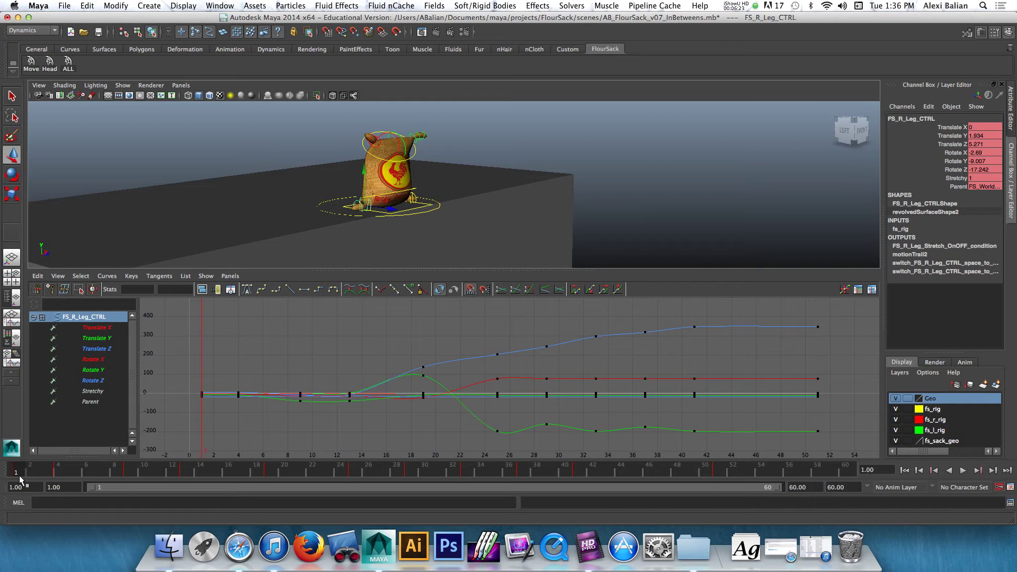
pyautogui.hotkey('alt', '.')
pyautogui.hotkey('alt', '.')
pyautogui.click(19, 475)
pyautogui.hotkey('alt', '.')
pyautogui.hotkey('alt', '.')
pyautogui.hotkey('alt', '.')
pyautogui.click(19, 475)
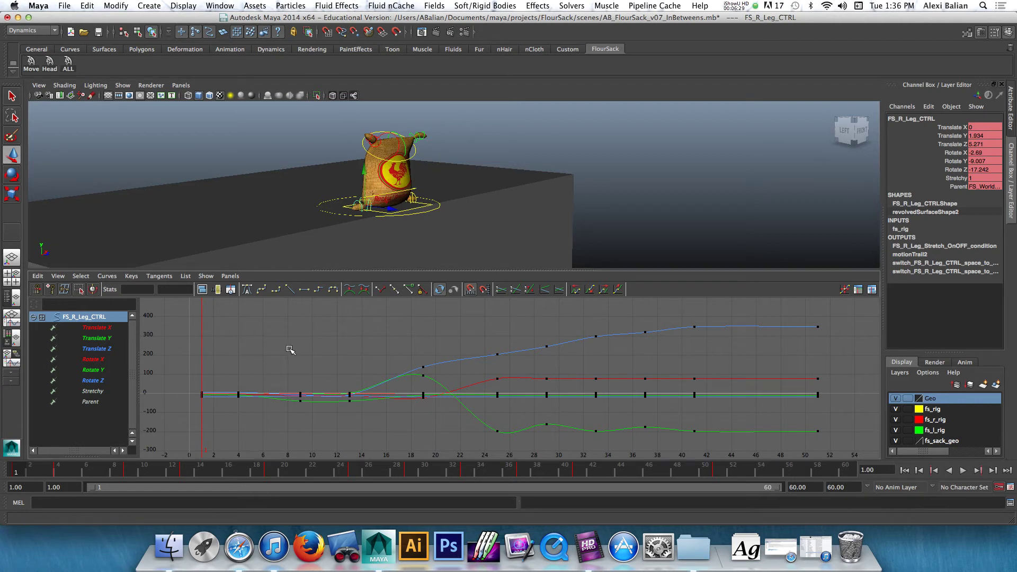
# - Try to replace the right leg control's keys at frame 4 with a copy of its frame 1 pose
pyautogui.rightClick(57, 474)
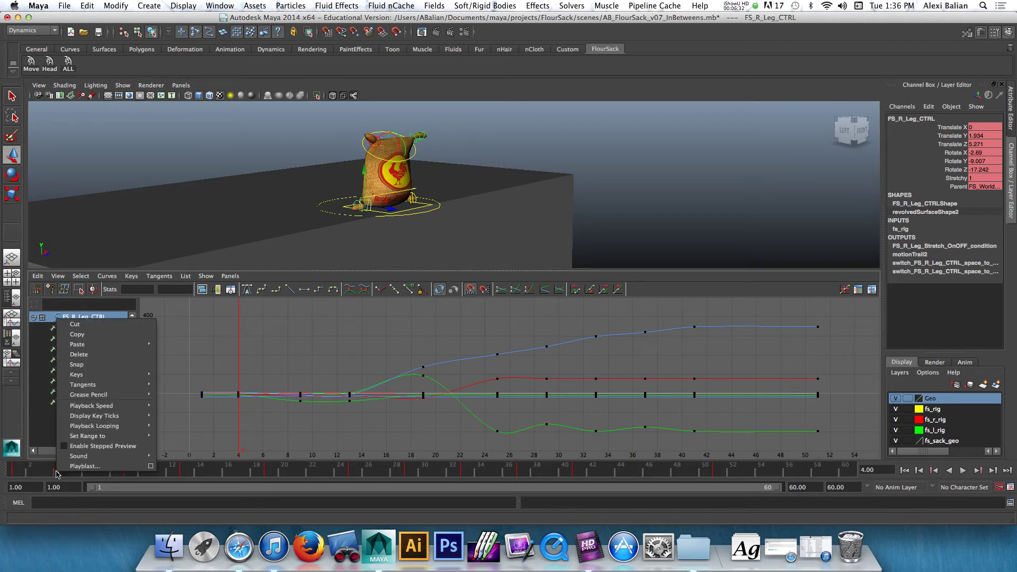
pyautogui.click(73, 355)
pyautogui.click(15, 470)
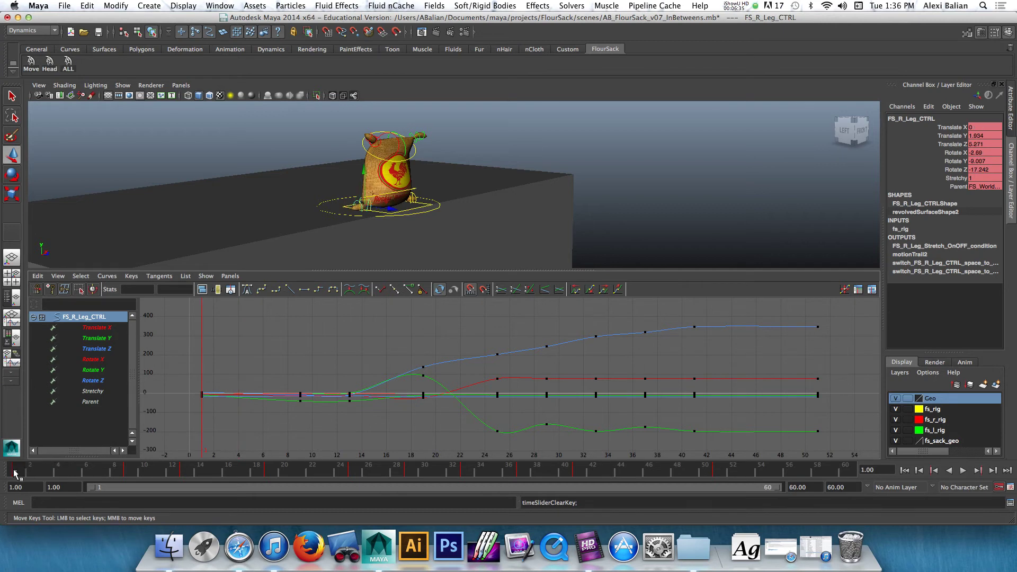
pyautogui.moveTo(22, 468); pyautogui.dragTo(50, 469)
pyautogui.press('s')
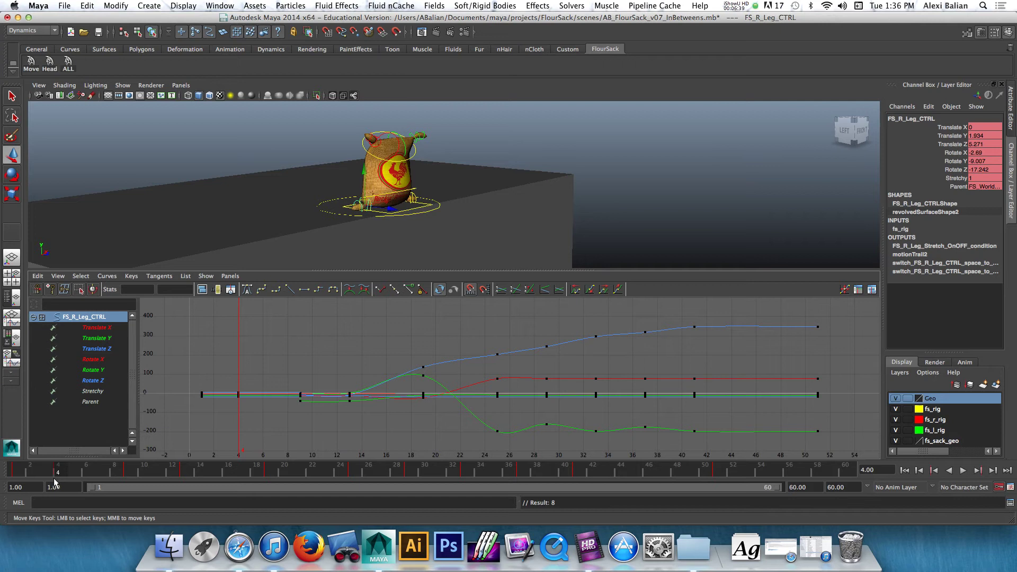
pyautogui.press(',')
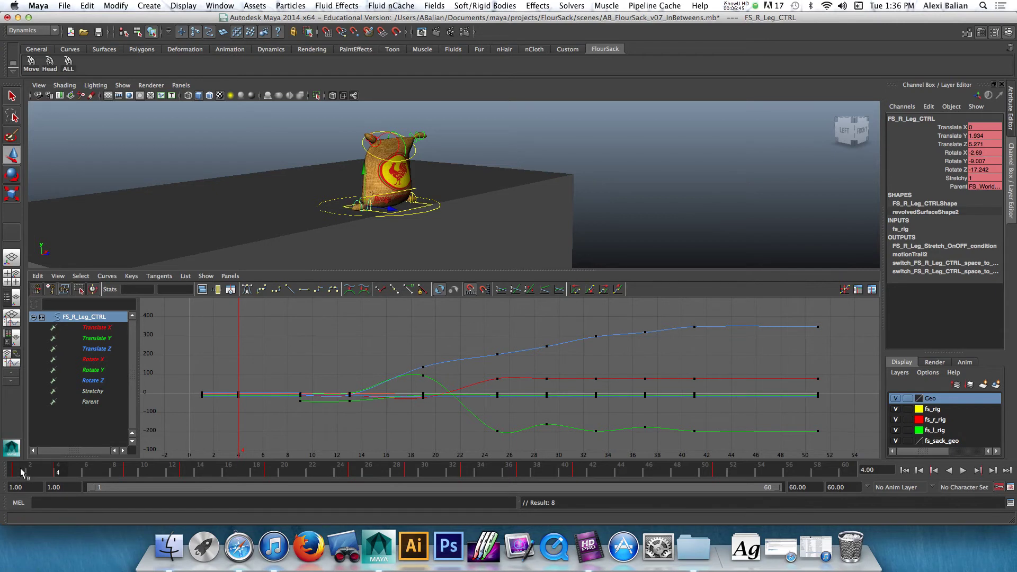
# - Undo the re-keying of the right leg control at frame 4
pyautogui.press('super+z')
pyautogui.press('super+z')
pyautogui.press('super+z')
pyautogui.press('z')
pyautogui.press('z')
pyautogui.press('z')
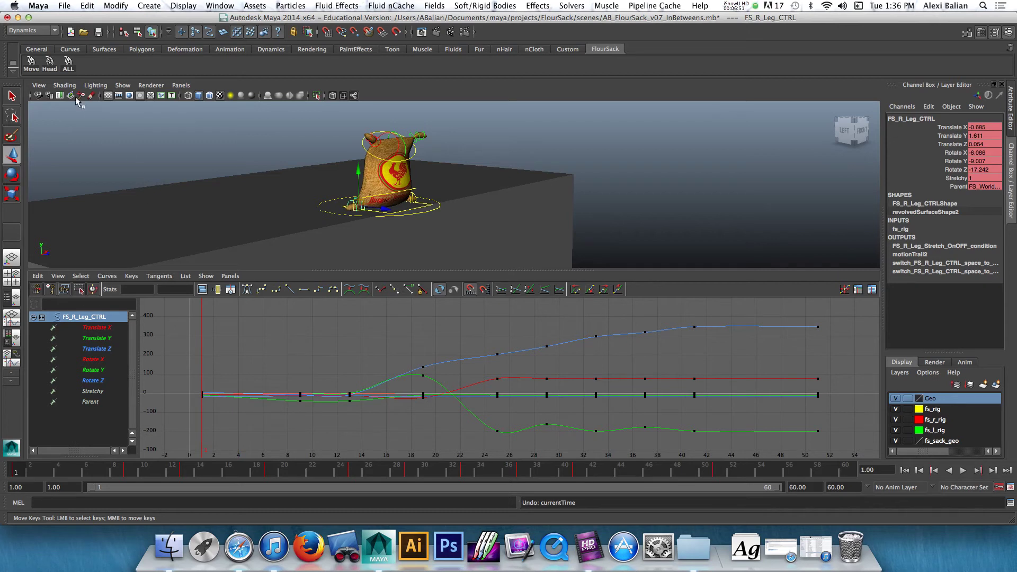
# - Select all of the sack's controls, delete their keys at frame 4, and play back the opening
pyautogui.click(67, 62)
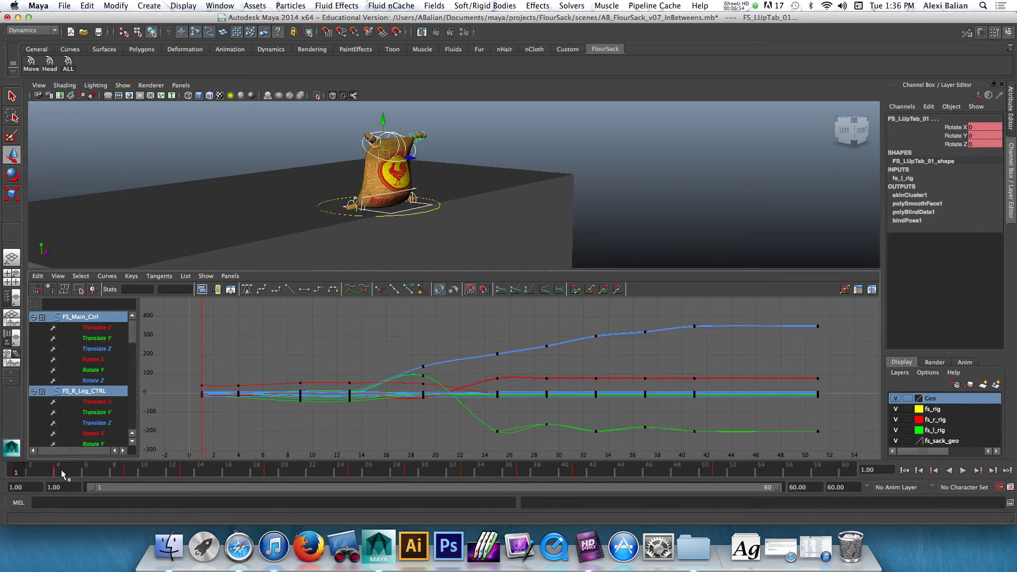
pyautogui.click(58, 471)
pyautogui.rightClick(58, 471)
pyautogui.click(74, 355)
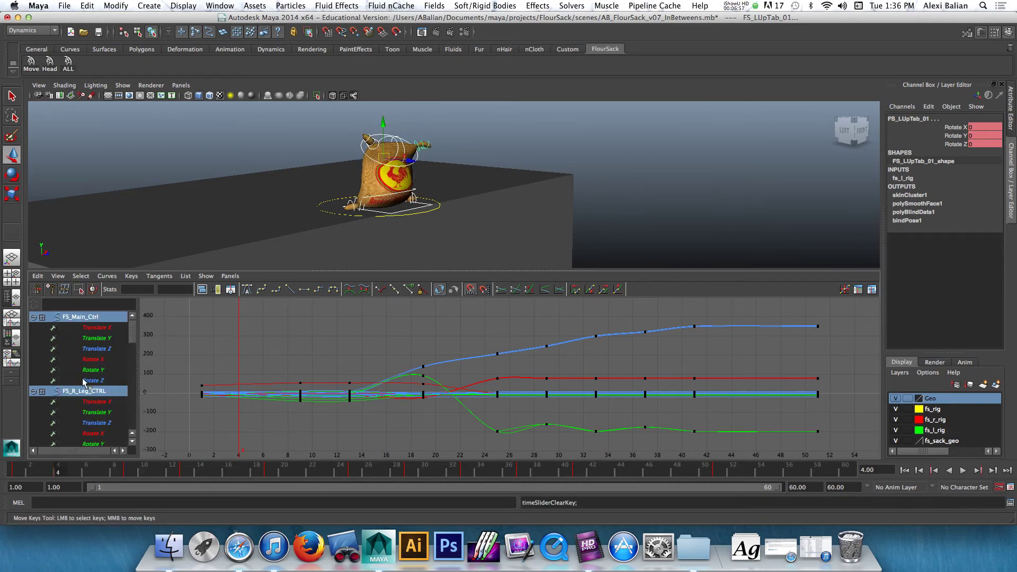
pyautogui.hotkey('alt', 'v')
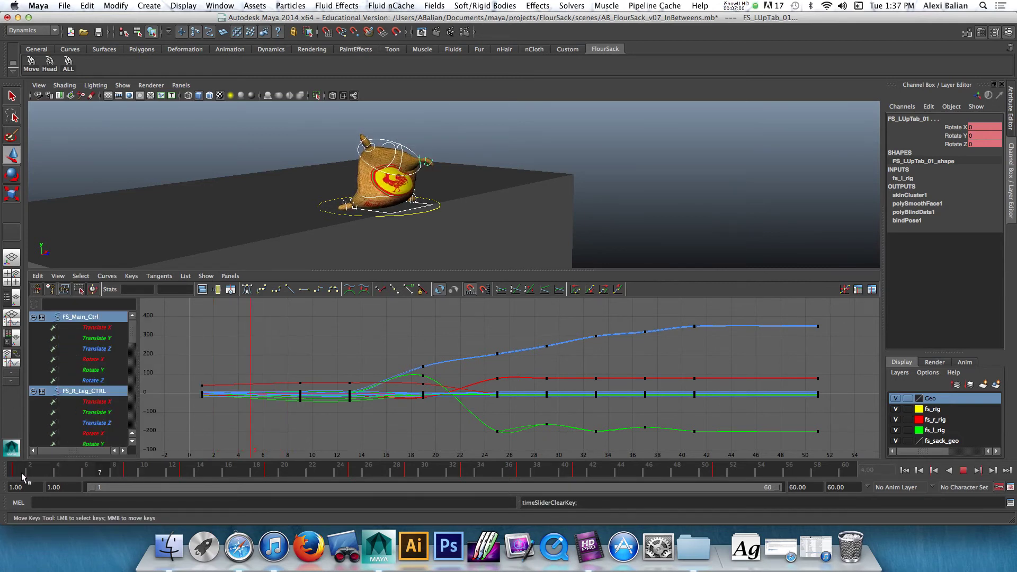
# - Carry the sack's frame 1 pose over to frame 4 and key all controls there to hold the pose
pyautogui.click(19, 471)
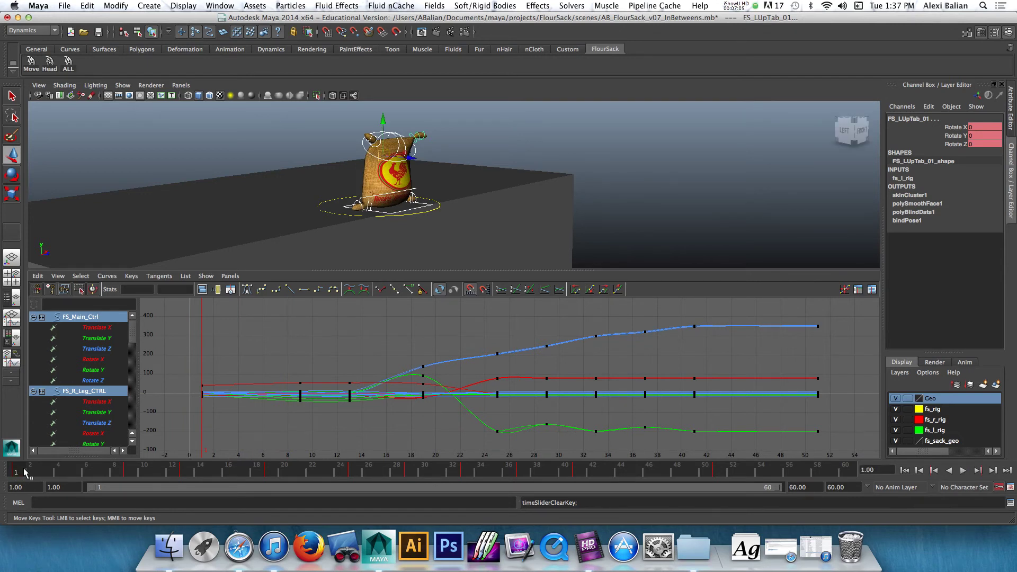
pyautogui.hotkey('alt', 'v')
pyautogui.hotkey('alt', 'v')
pyautogui.press('s')
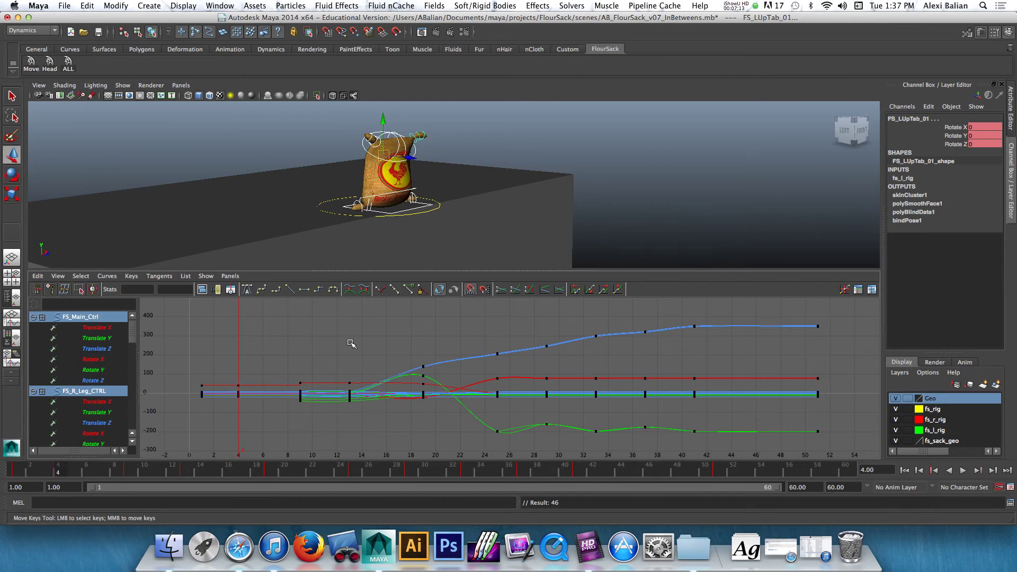
# - Apply auto tangents to all keys on every control's curves and inspect the resulting curve shapes
pyautogui.scroll(2, 317, 354)
pyautogui.press('a')
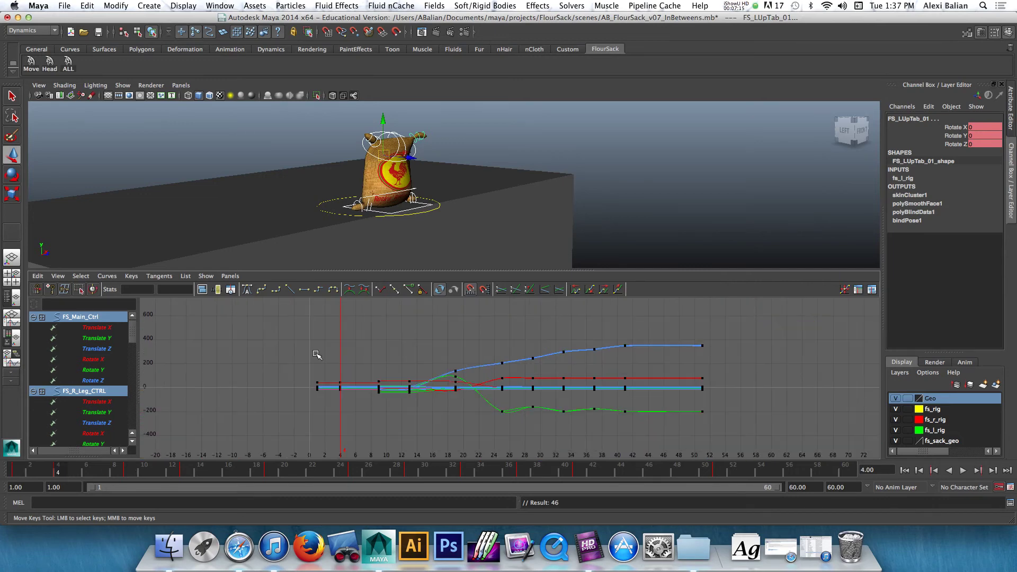
pyautogui.click(440, 387)
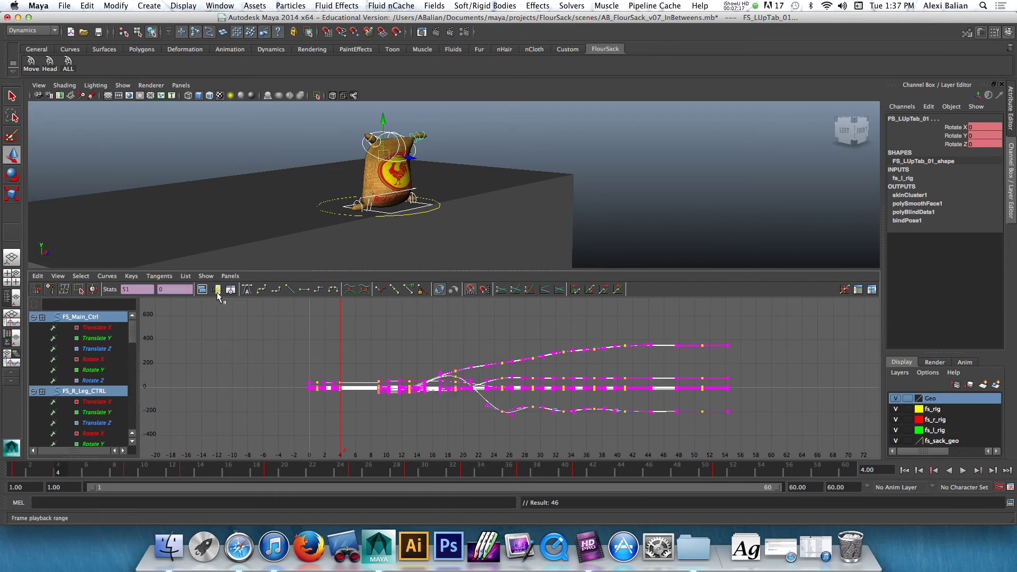
pyautogui.click(247, 290)
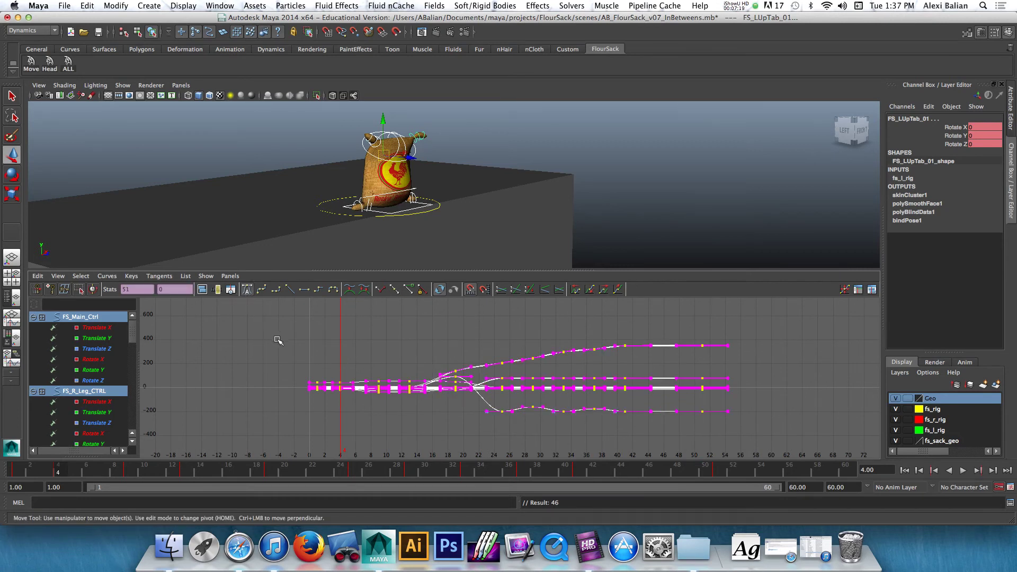
pyautogui.press('z')
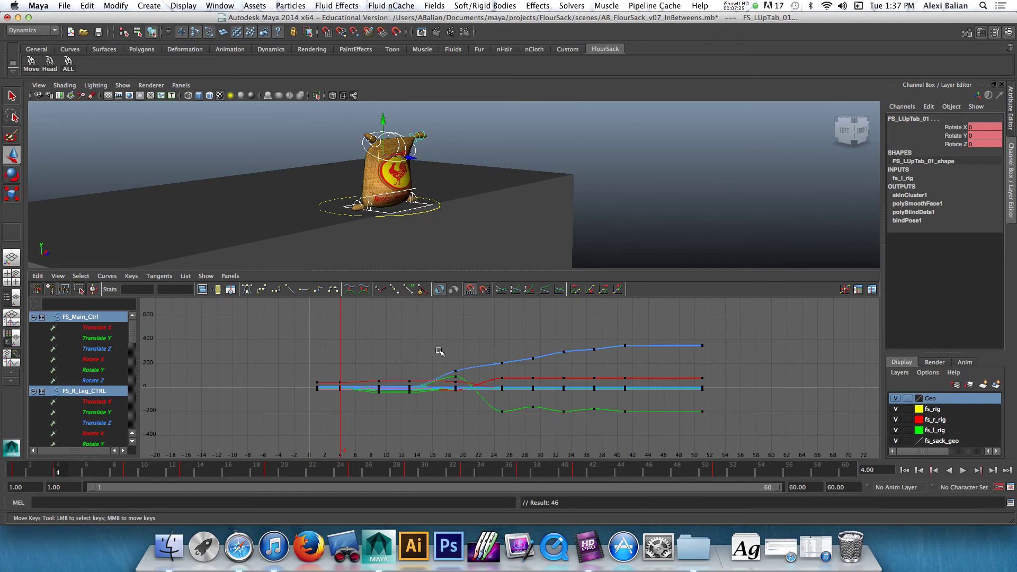
pyautogui.press('f')
pyautogui.scroll(5, 438, 355)
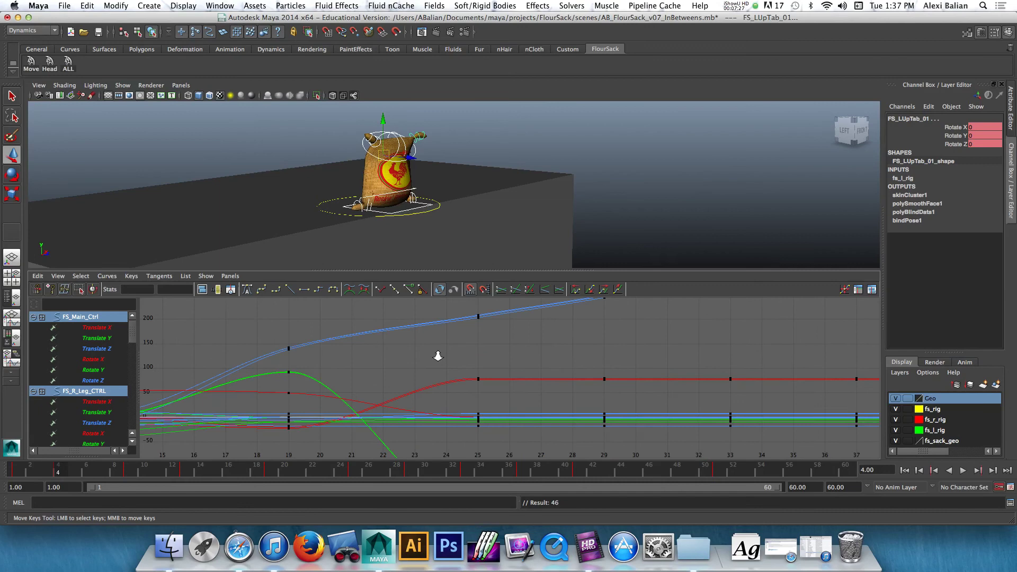
pyautogui.scroll(-5, 438, 355)
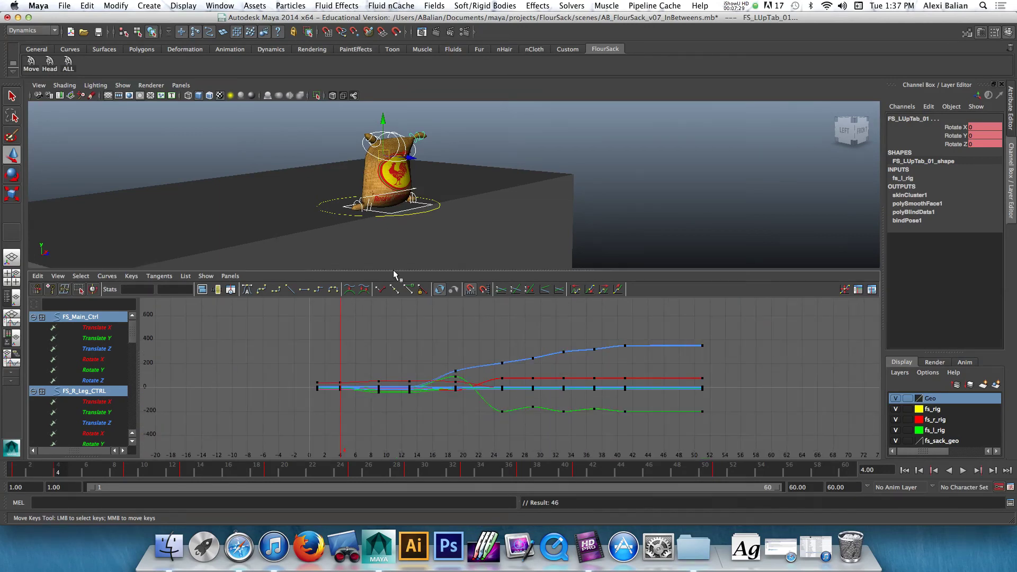
# - Enlarge the perspective view over the curve graph and review the sack's jump off the block
pyautogui.moveTo(395, 274); pyautogui.dragTo(398, 387)
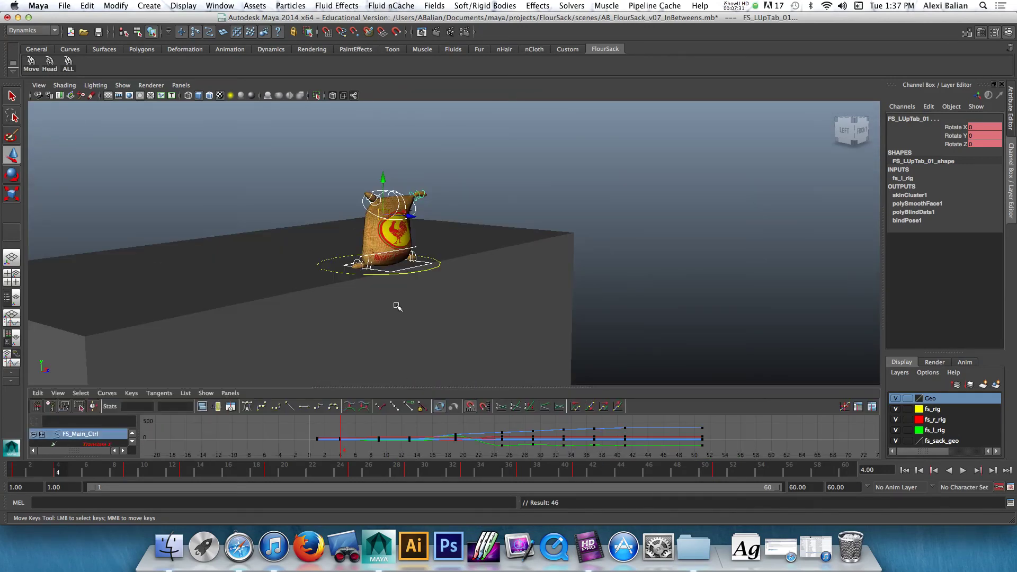
pyautogui.keyDown('alt'); pyautogui.moveTo(427, 304); pyautogui.dragTo(278, 98, button='middle'); pyautogui.keyUp('alt')
pyautogui.scroll(-4, 380, 285)
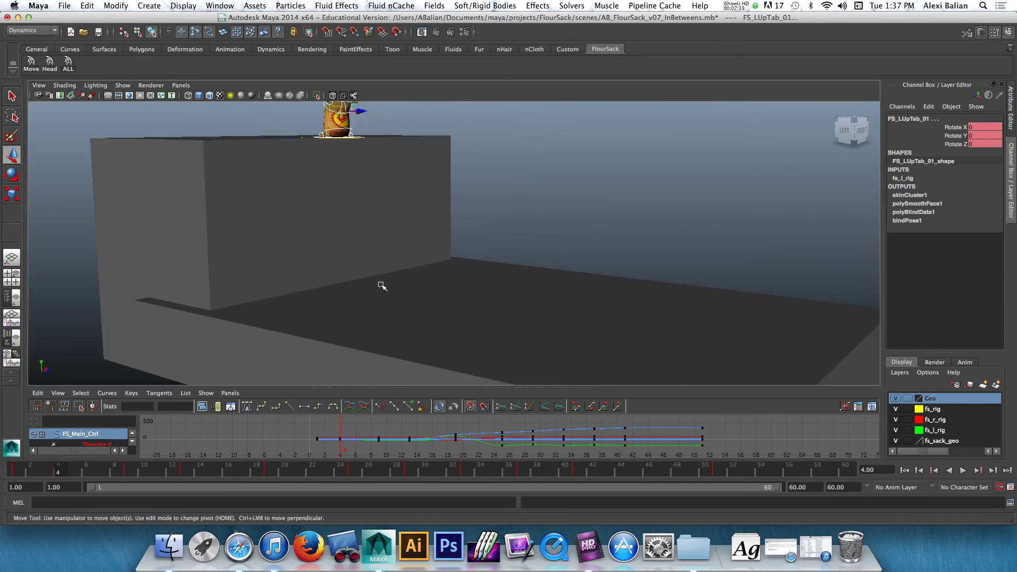
pyautogui.scroll(2, 381, 285)
pyautogui.moveTo(358, 466); pyautogui.dragTo(144, 469)
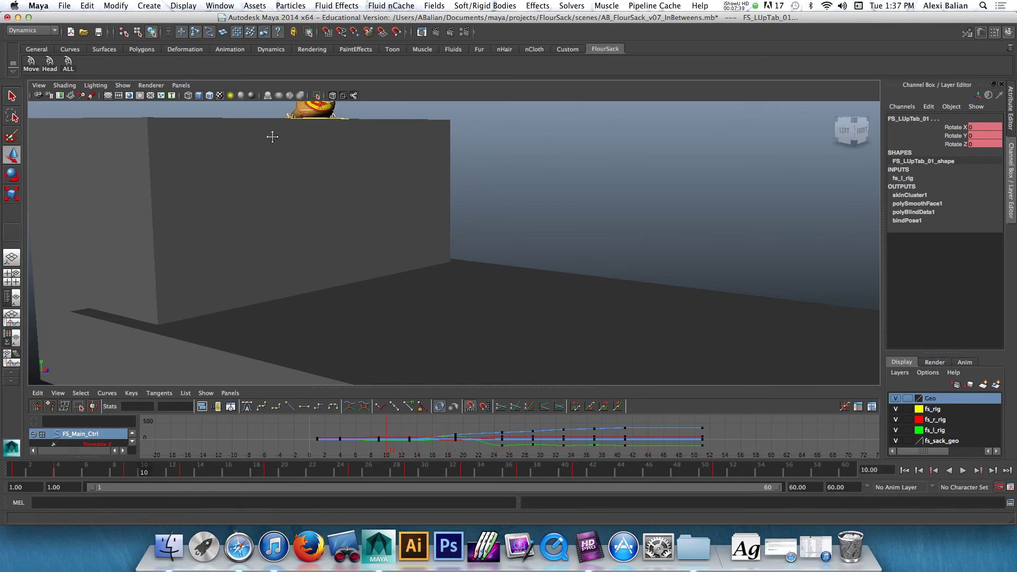
pyautogui.scroll(-3, 272, 136)
pyautogui.hotkey('alt', 'v')
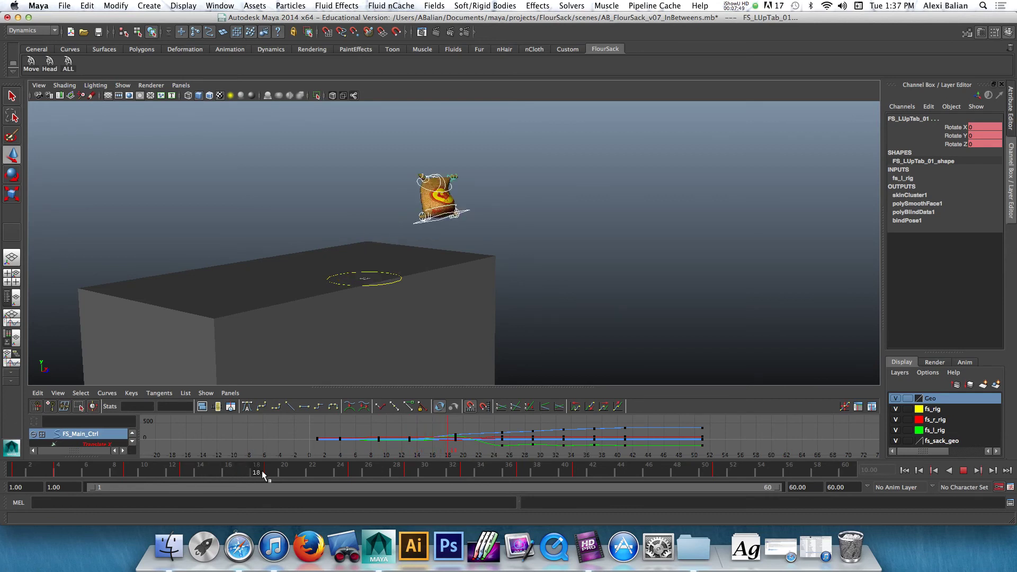
# - Go to frame 25 and examine the sack's landing on the lower ground up close
pyautogui.click(281, 472)
pyautogui.keyDown('alt'); pyautogui.moveTo(442, 306); pyautogui.dragTo(374, 96, button='middle'); pyautogui.keyUp('alt')
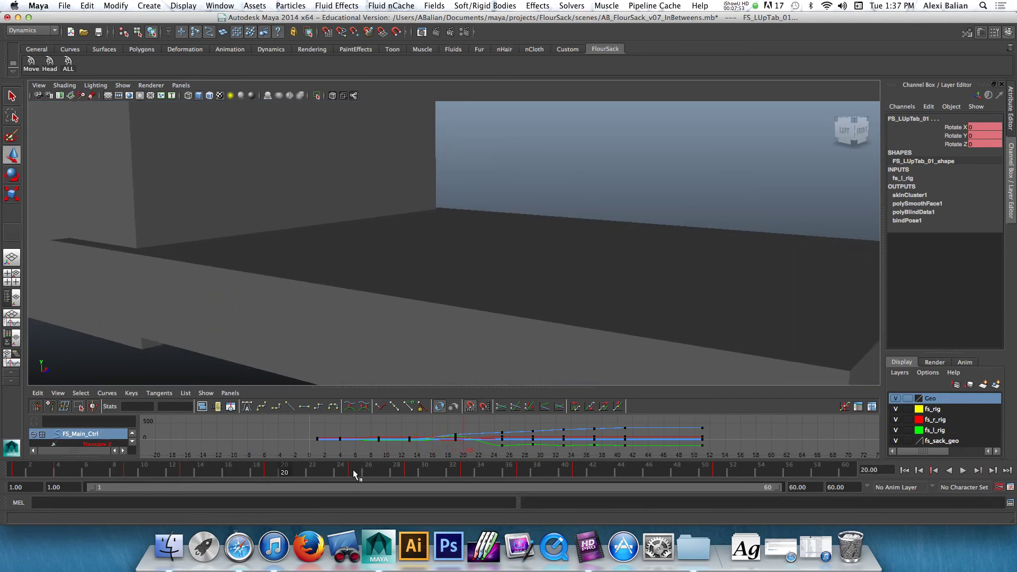
pyautogui.hotkey('alt', 'v')
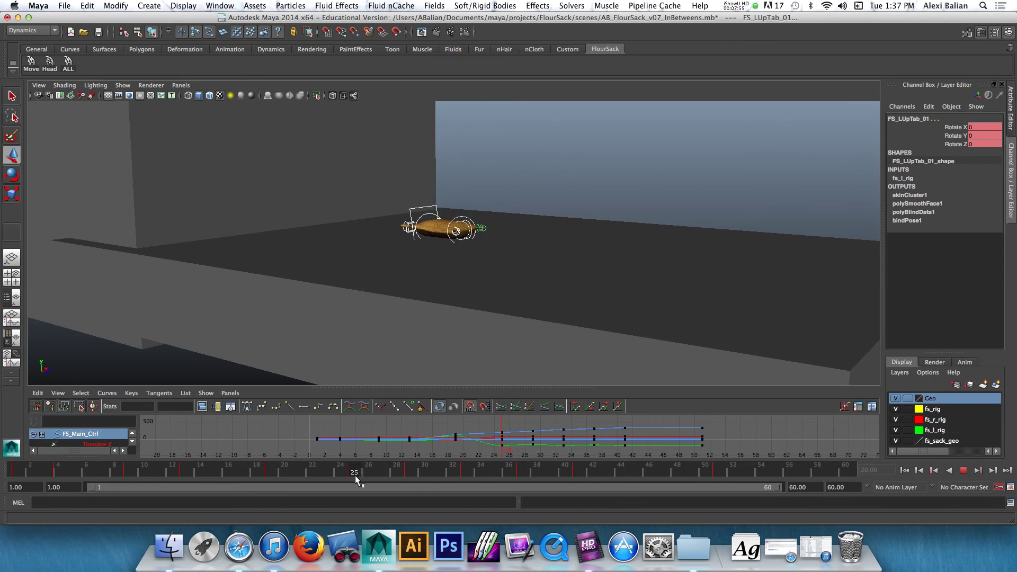
pyautogui.click(355, 475)
pyautogui.scroll(5, 401, 265)
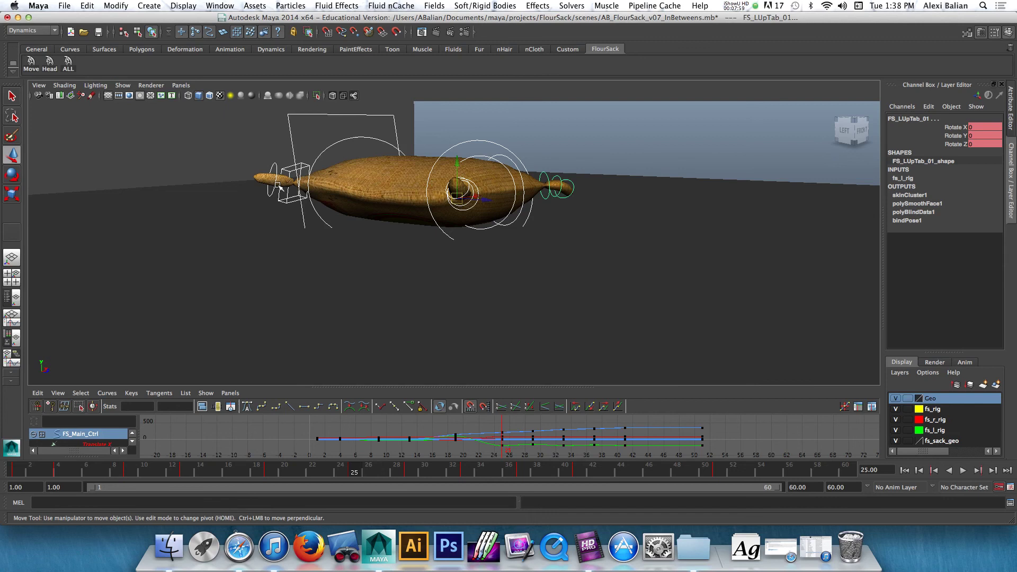
# - Compare the sack's ground contact at frame 25 with the bounce pose at frame 29 and the in-between at frame 26
pyautogui.press('.')
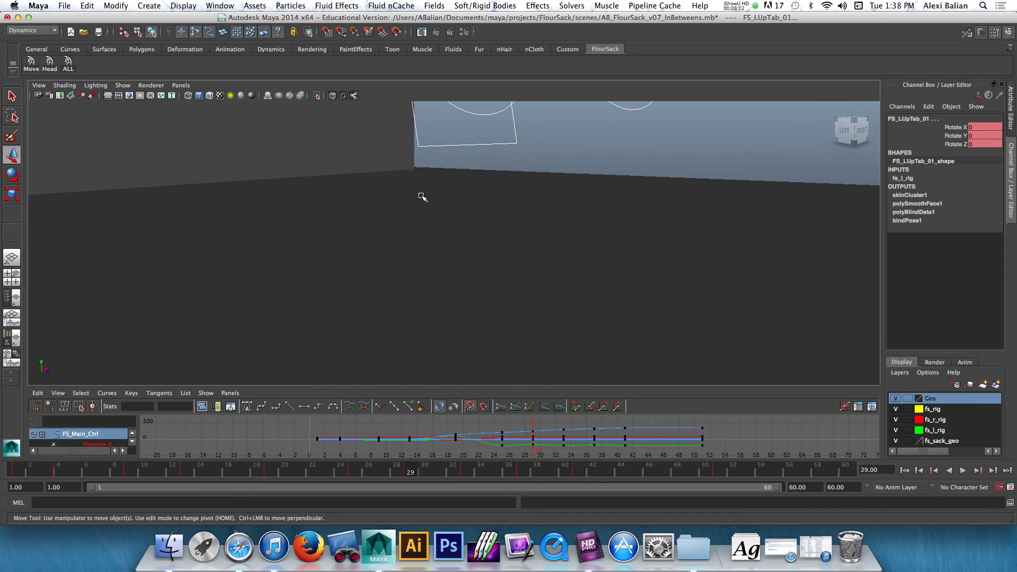
pyautogui.scroll(-5, 422, 197)
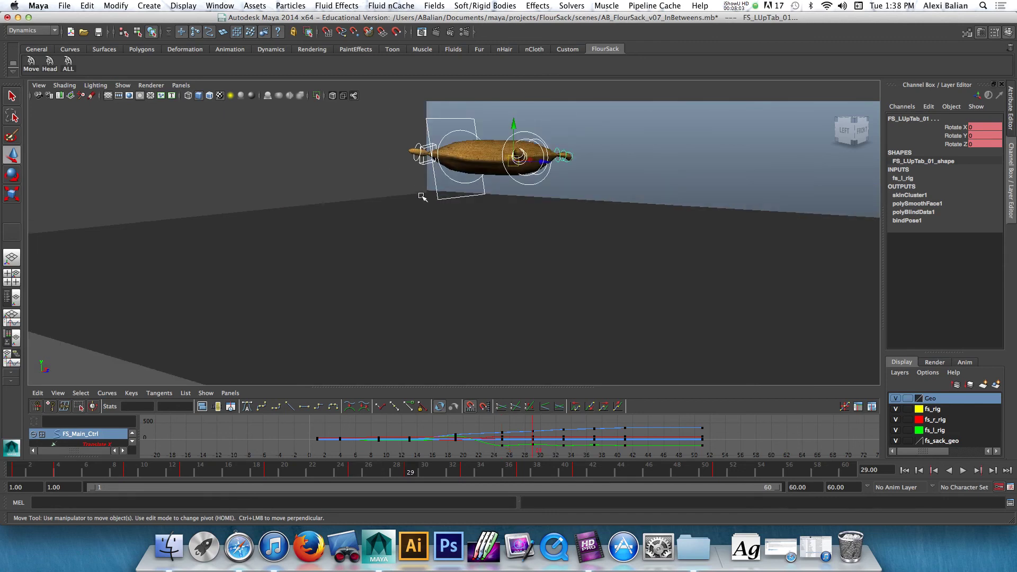
pyautogui.press('.')
pyautogui.press(',')
pyautogui.press(',')
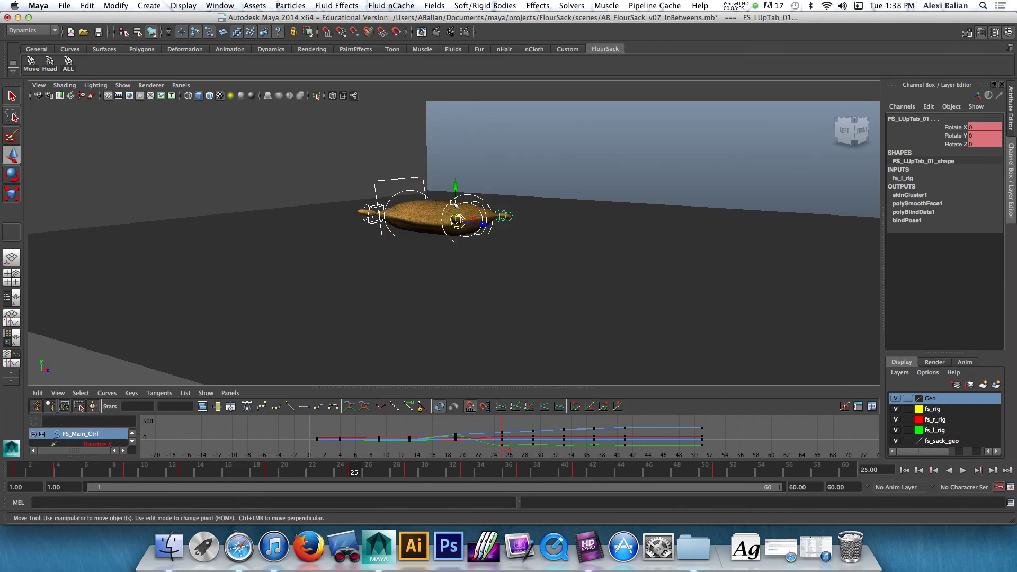
pyautogui.scroll(5, 447, 215)
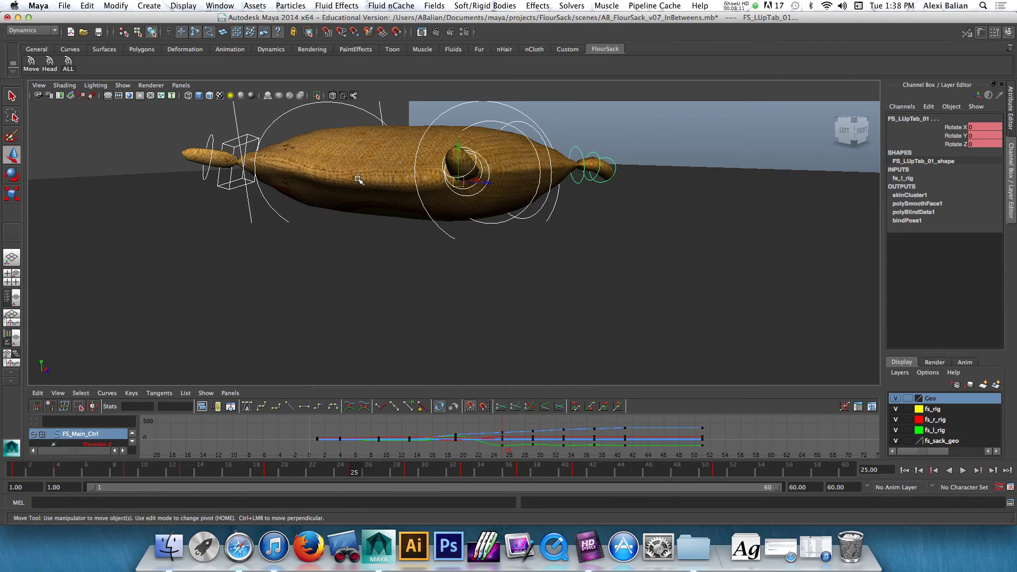
pyautogui.press(',')
pyautogui.press('.')
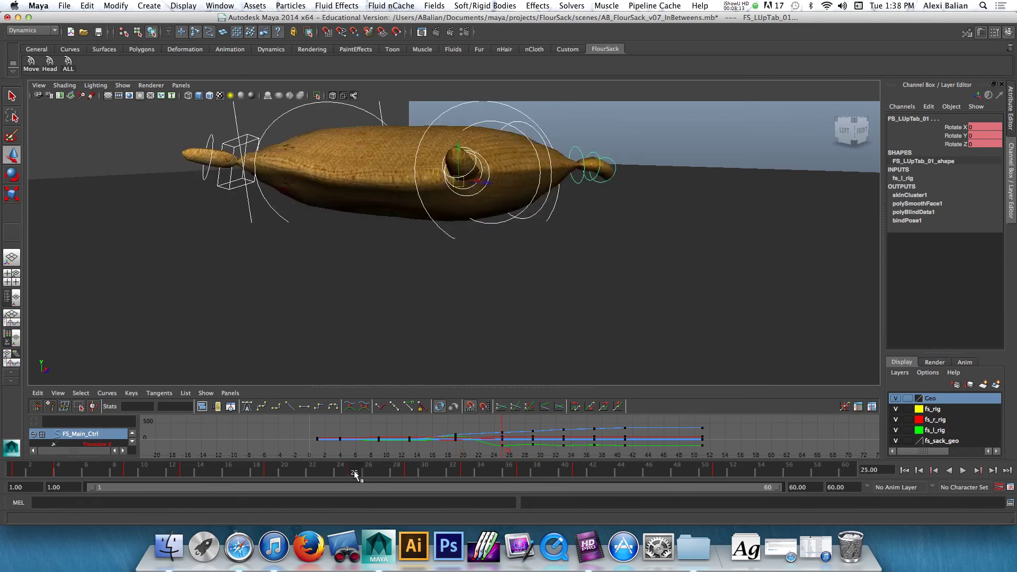
pyautogui.moveTo(354, 472)
pyautogui.mouseDown()
pyautogui.moveTo(391, 476)
pyautogui.moveTo(354, 475)
pyautogui.moveTo(365, 476)
pyautogui.mouseUp()
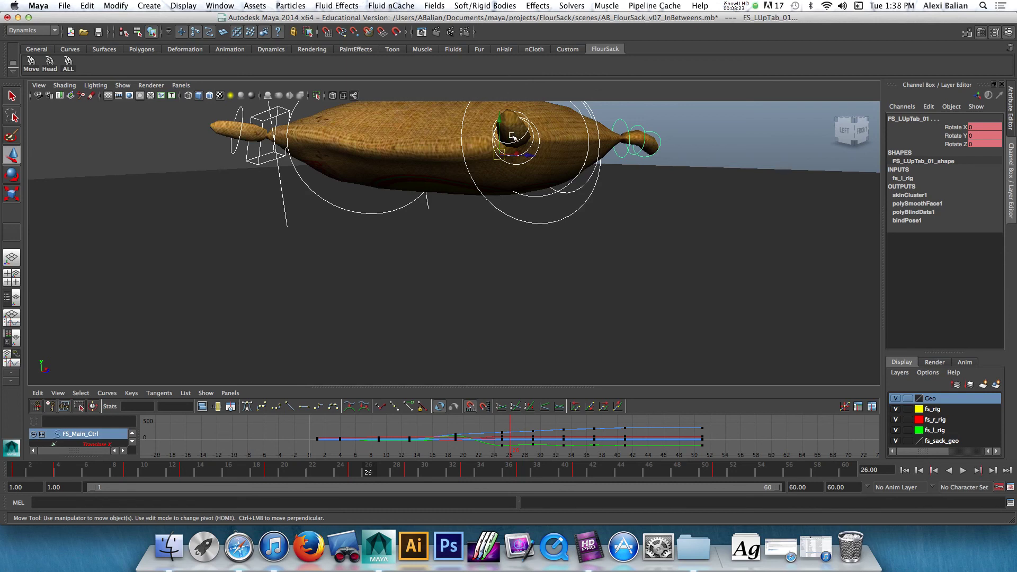
# - Select the FS_RUpTab_01 control and recheck the sack's motion off the ground across frames 25, 26 and 29
pyautogui.click(537, 150)
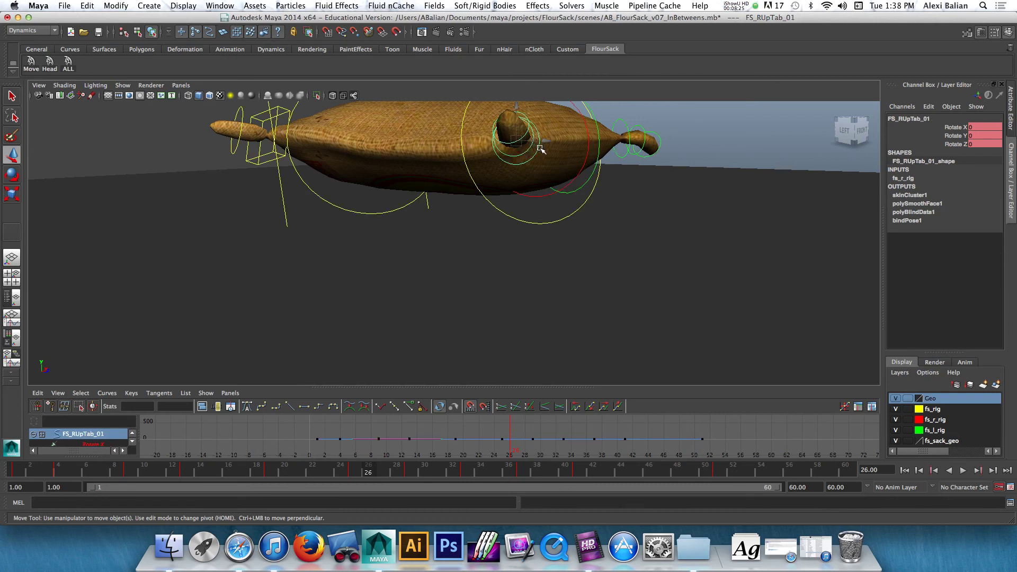
pyautogui.click(353, 469)
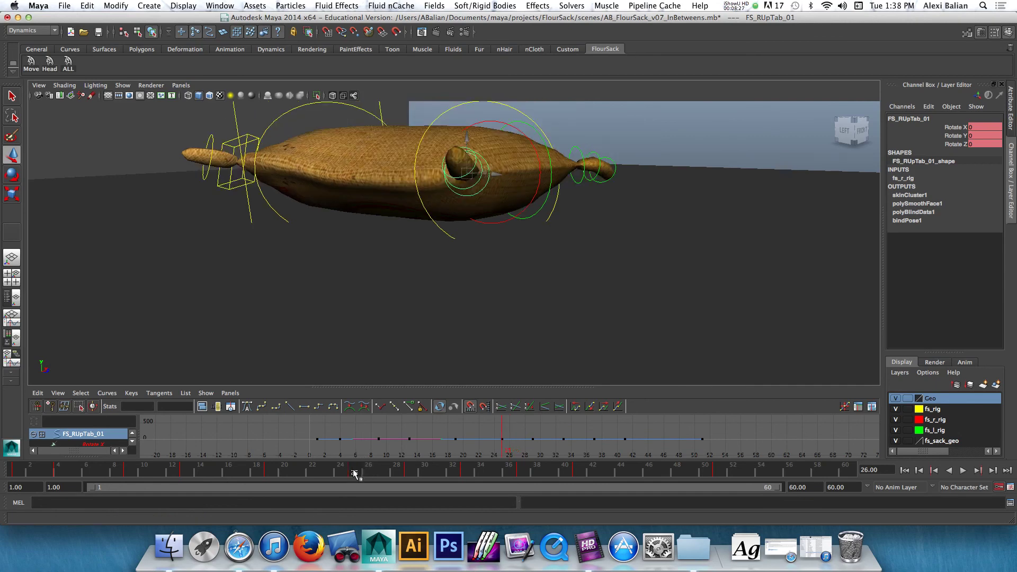
pyautogui.click(372, 472)
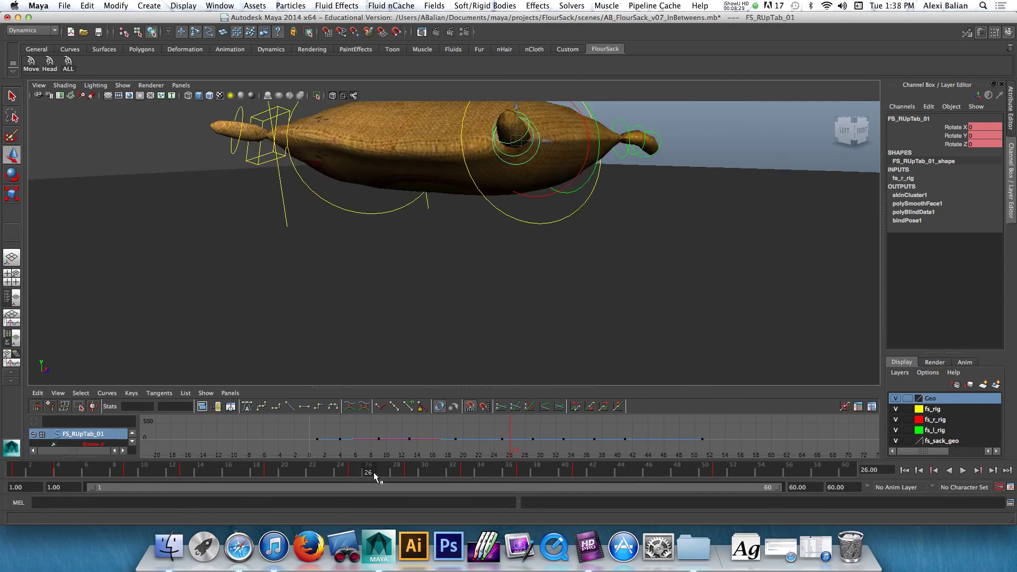
pyautogui.hotkey('alt', '.')
pyautogui.press(',')
pyautogui.press(',')
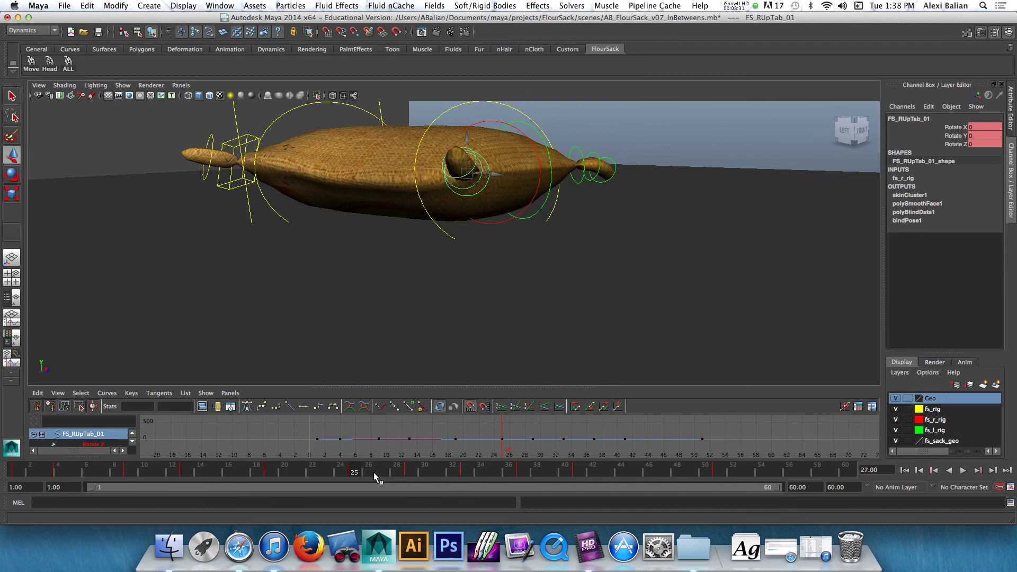
pyautogui.press('.')
pyautogui.press('.')
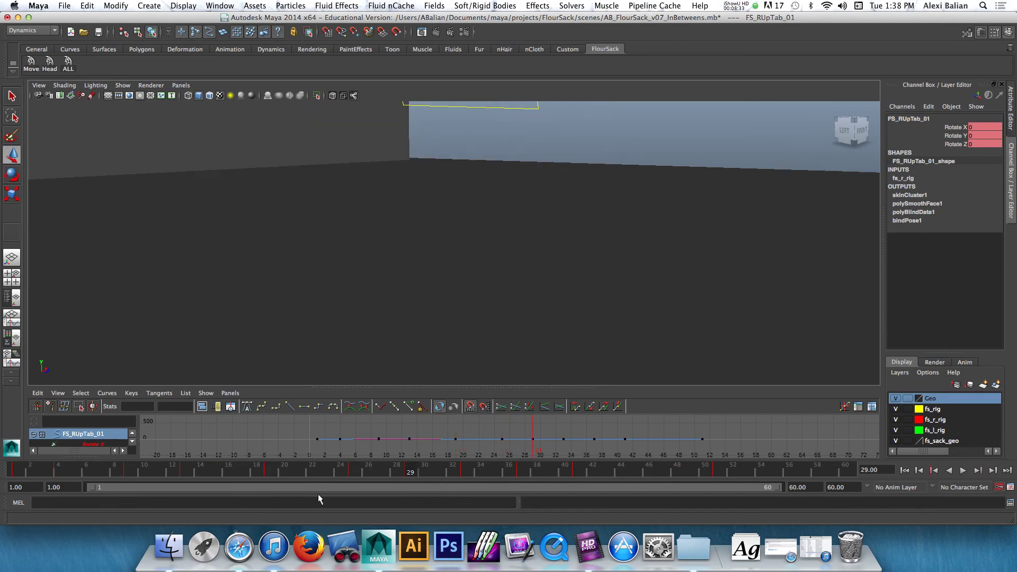
pyautogui.scroll(-5, 350, 325)
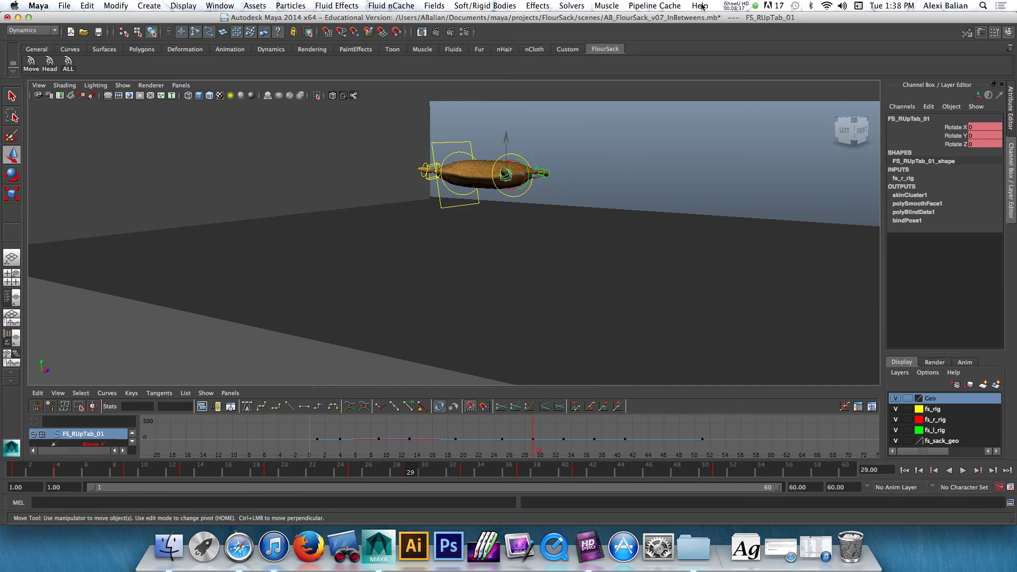
pyautogui.click(756, 6)
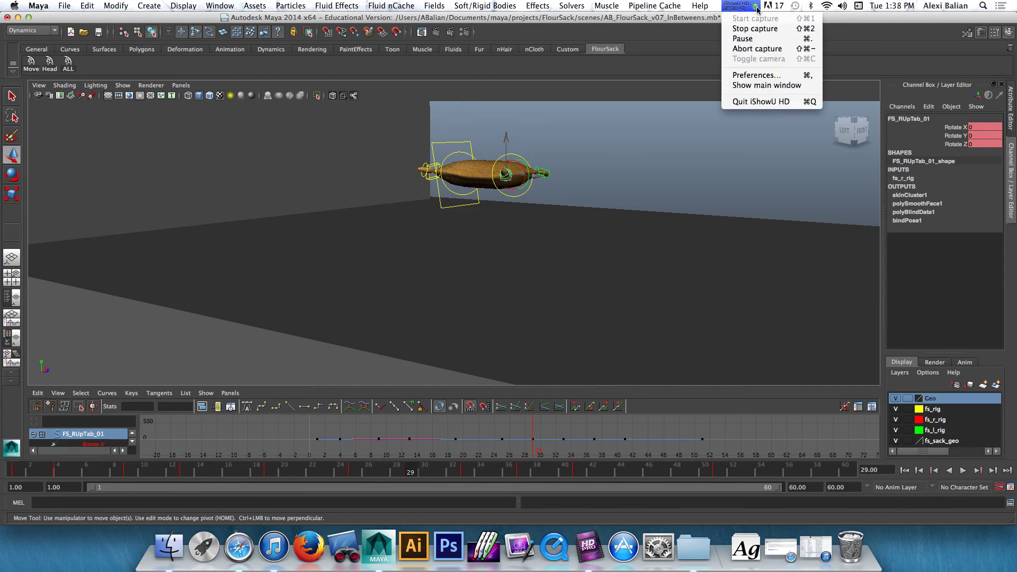